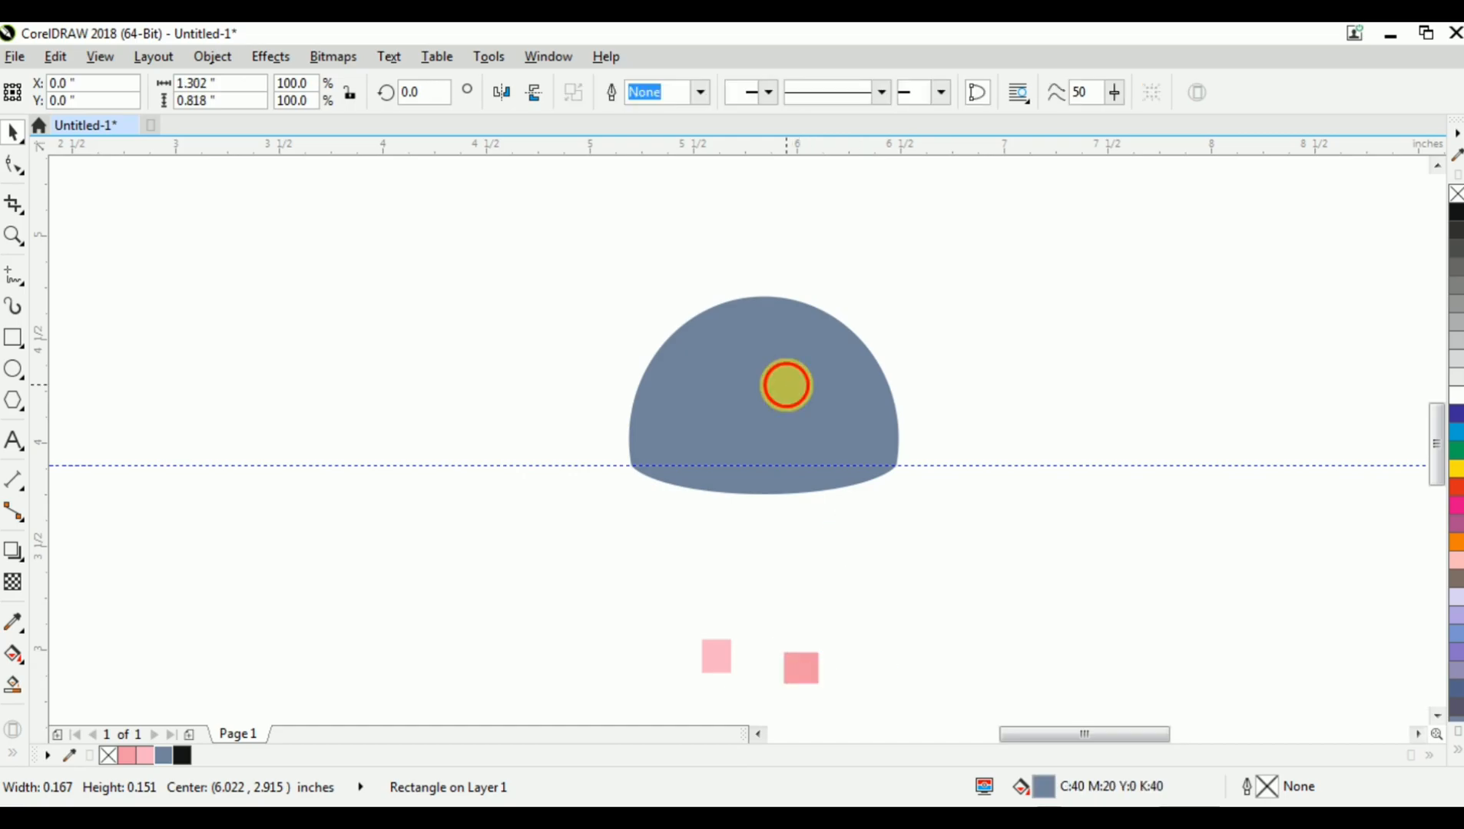
Fill the dome with the darker pink sampled from the swatches and the curved base beneath it with the lighter pink
left_click(12, 624)
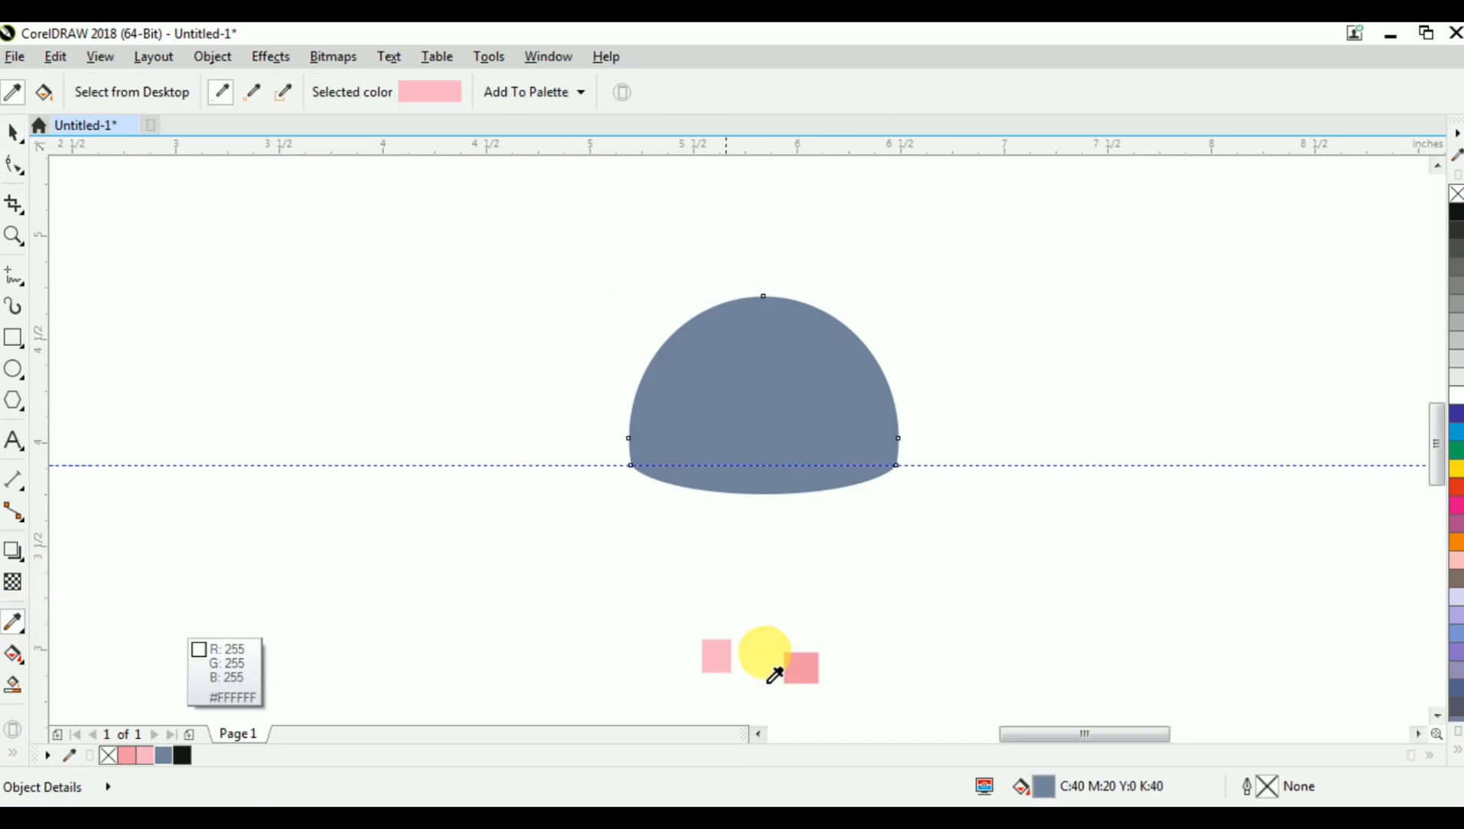
left_click(799, 667)
left_click(801, 390)
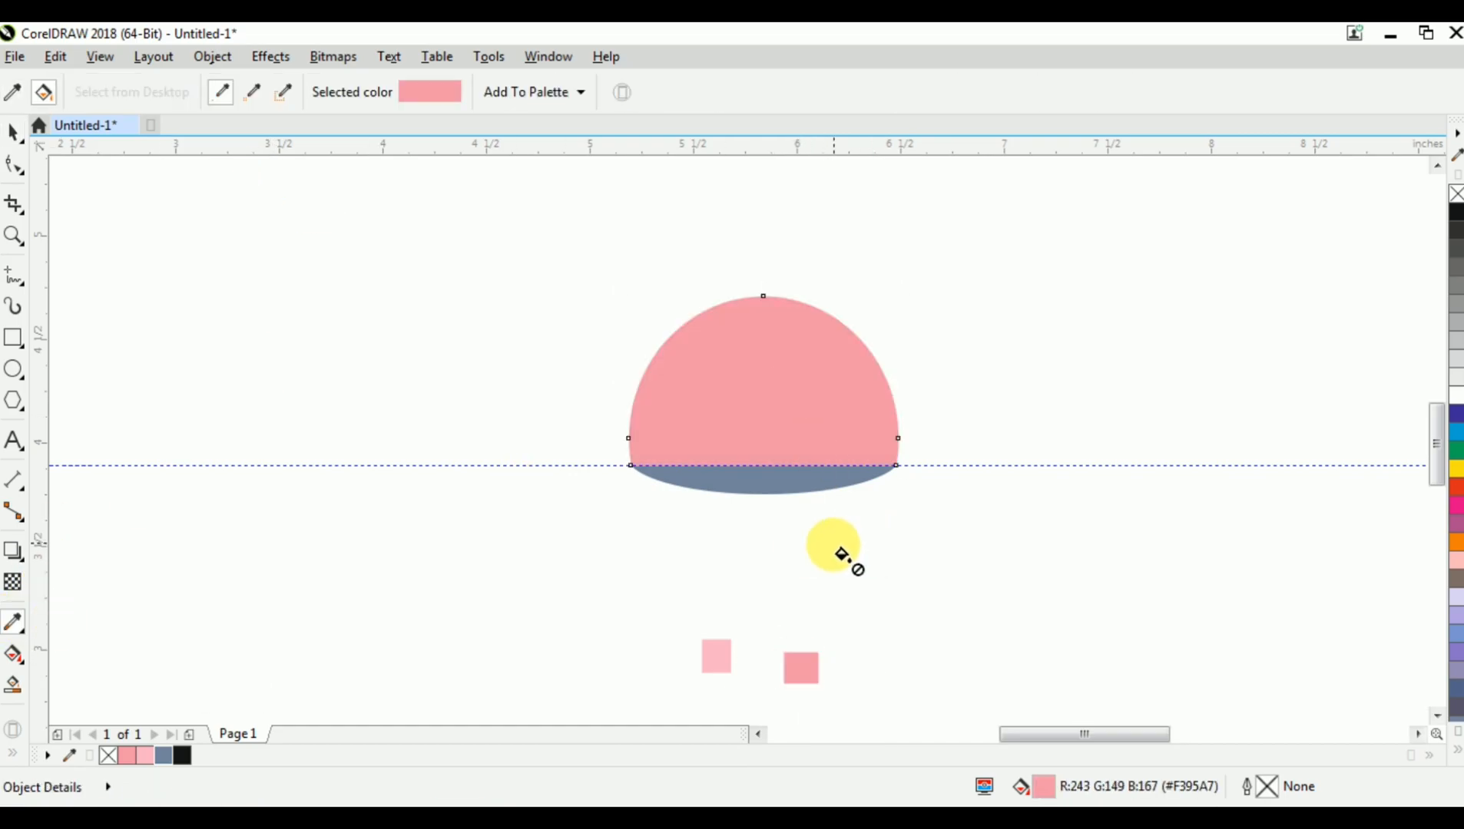
left_click(719, 655, "shift")
left_click(763, 483)
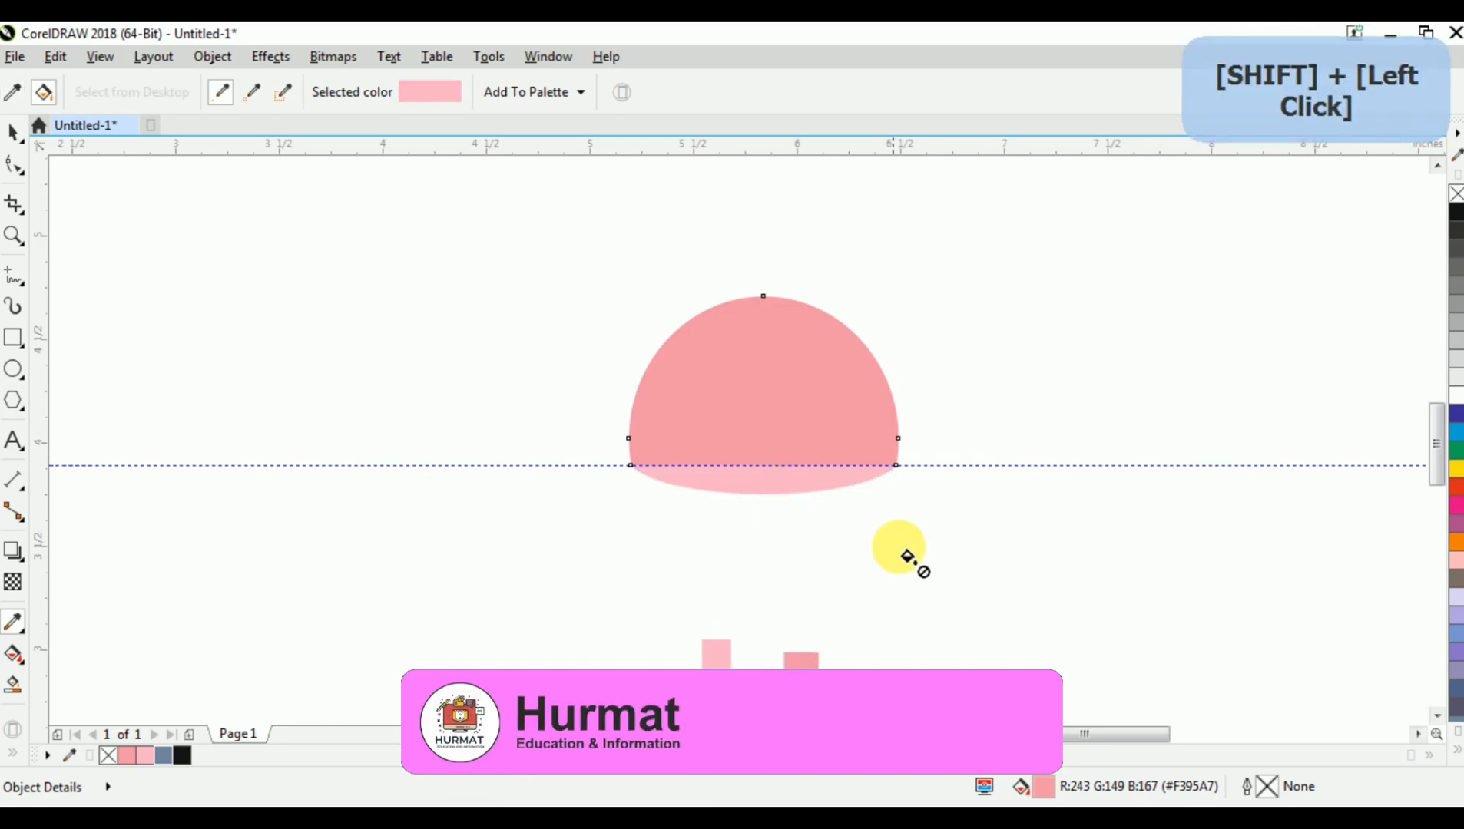
Delete the horizontal guideline that crosses the bottom of the dome
key("ctrl+space")
left_click(1036, 476)
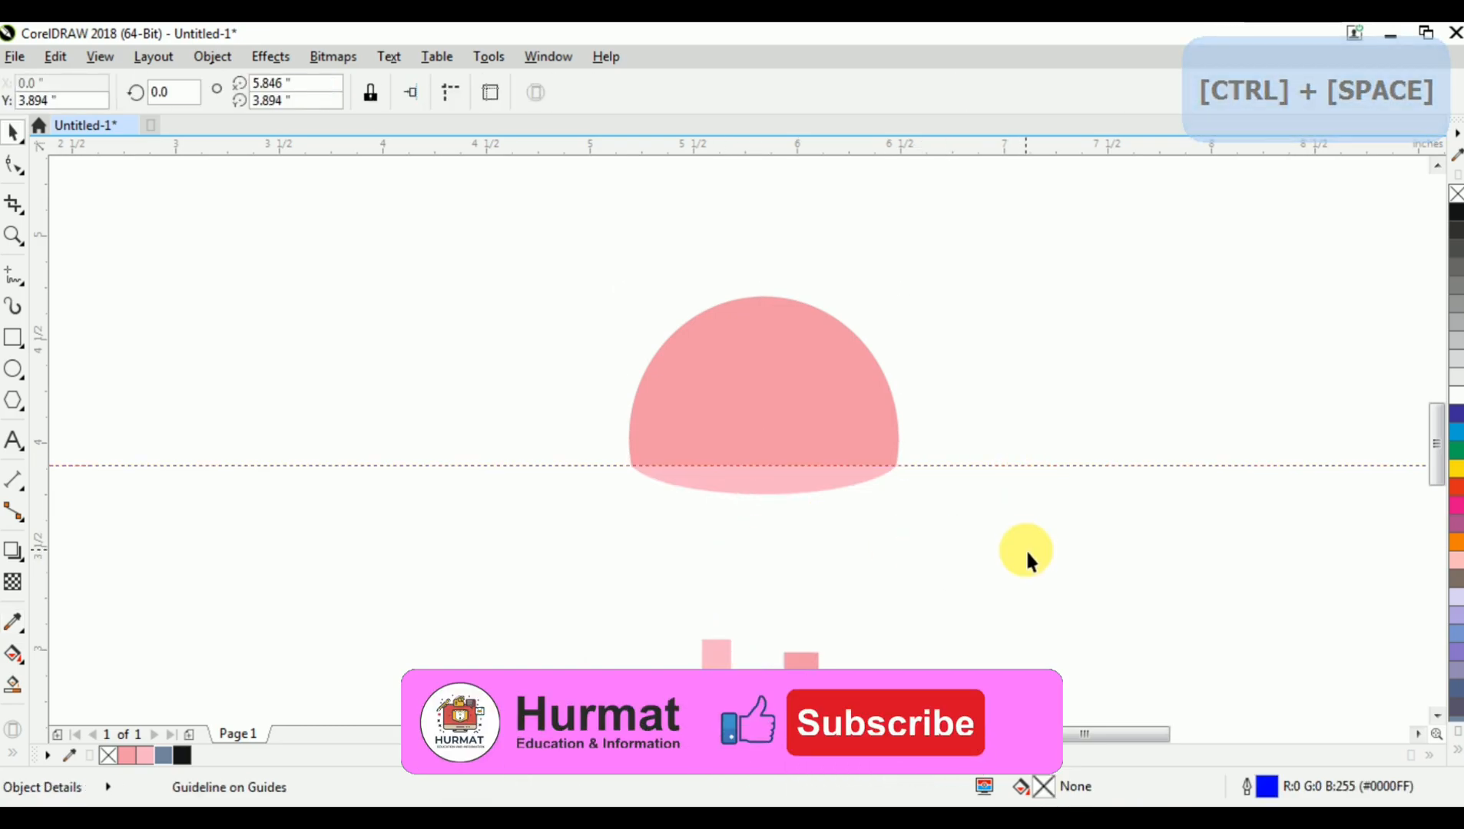
key("Delete")
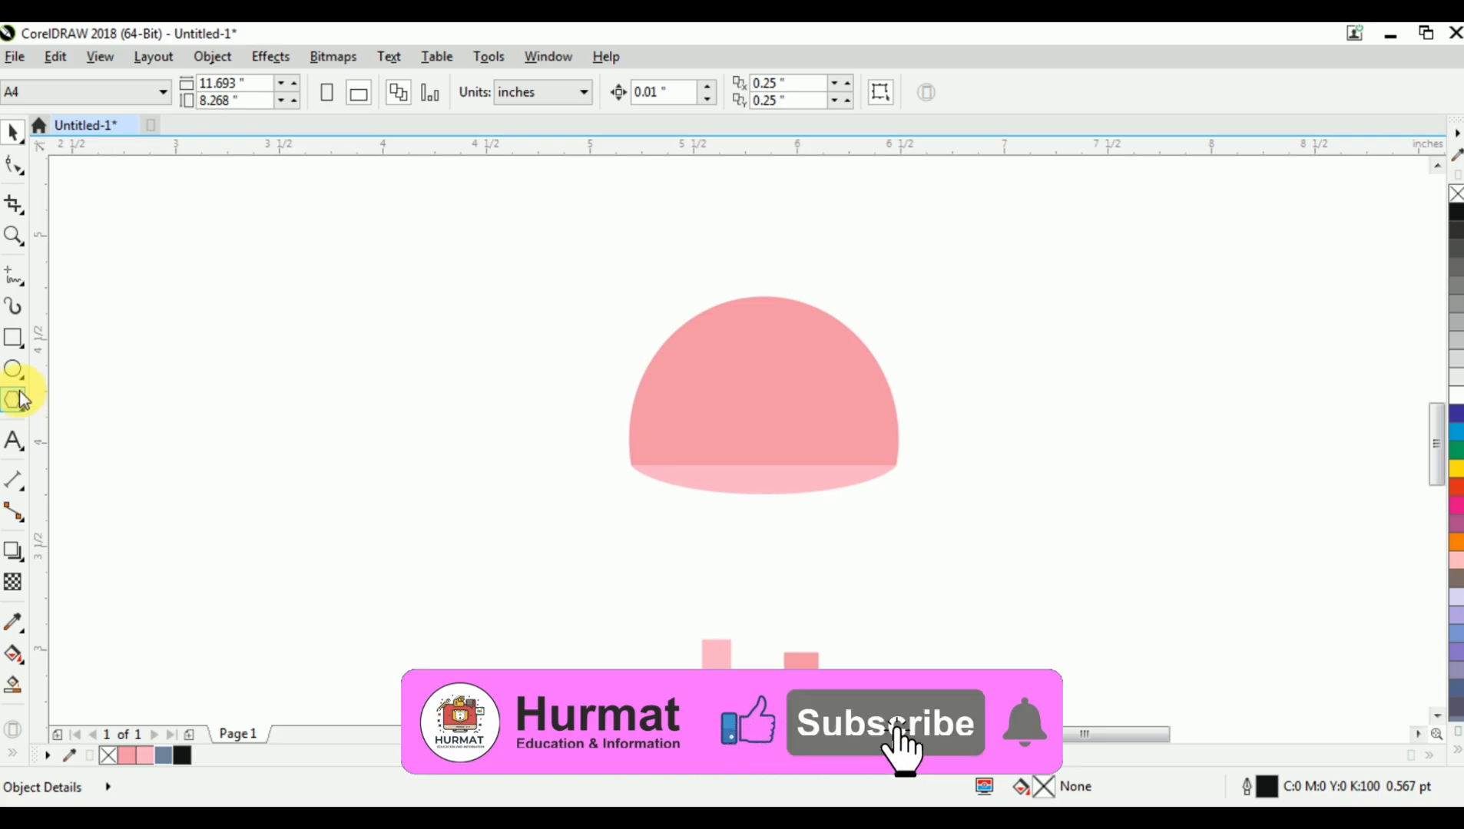
Draw a circle about 0.349 inches across beside the dome and flatten it into an ellipse about 0.034 inches high
left_click(13, 370)
scroll(507, 523, "up", 2)
left_click_drag(439, 478, 597, 578)
left_click(13, 132)
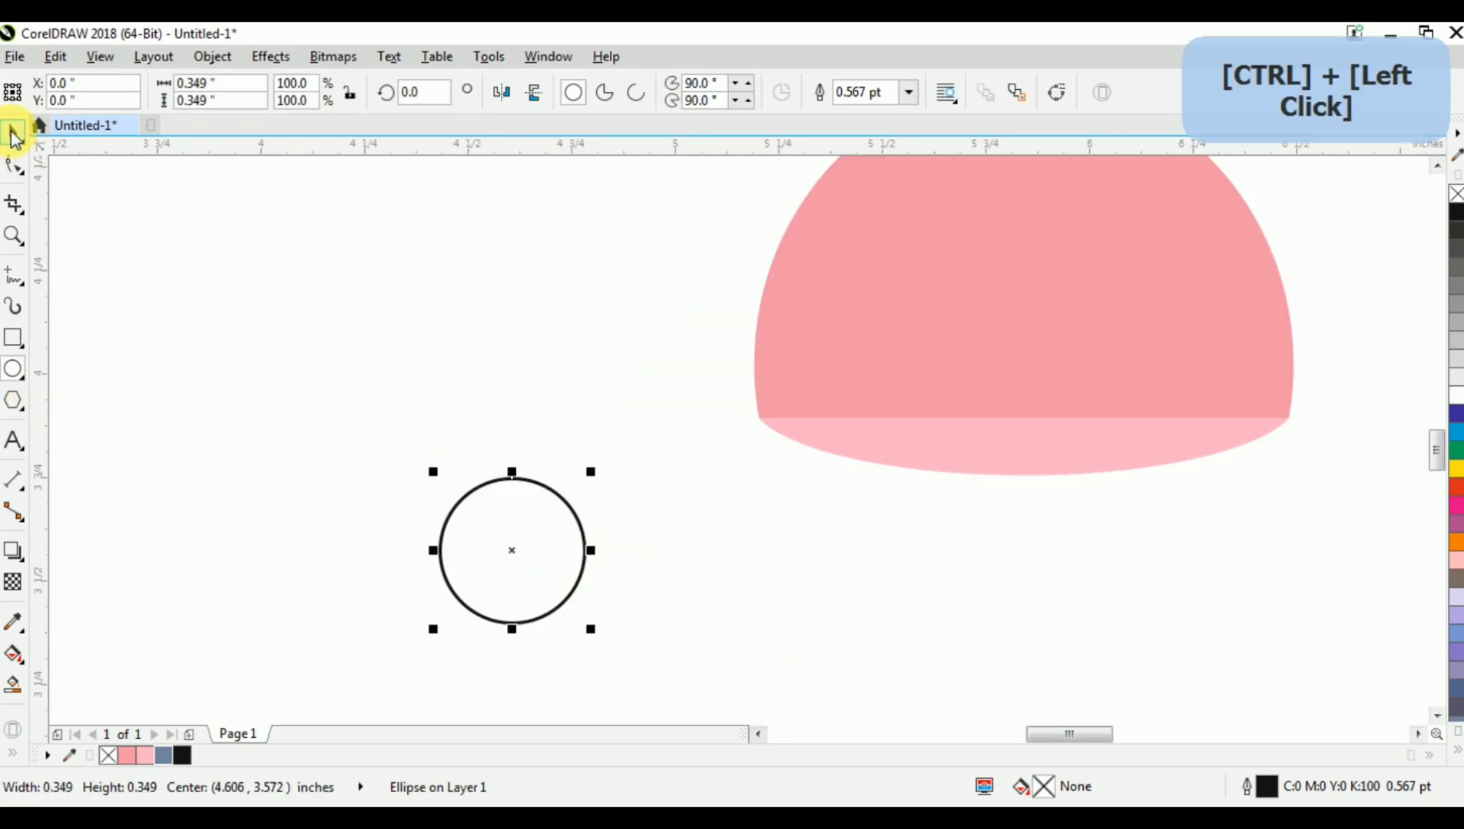
left_click_drag(512, 628, 531, 477)
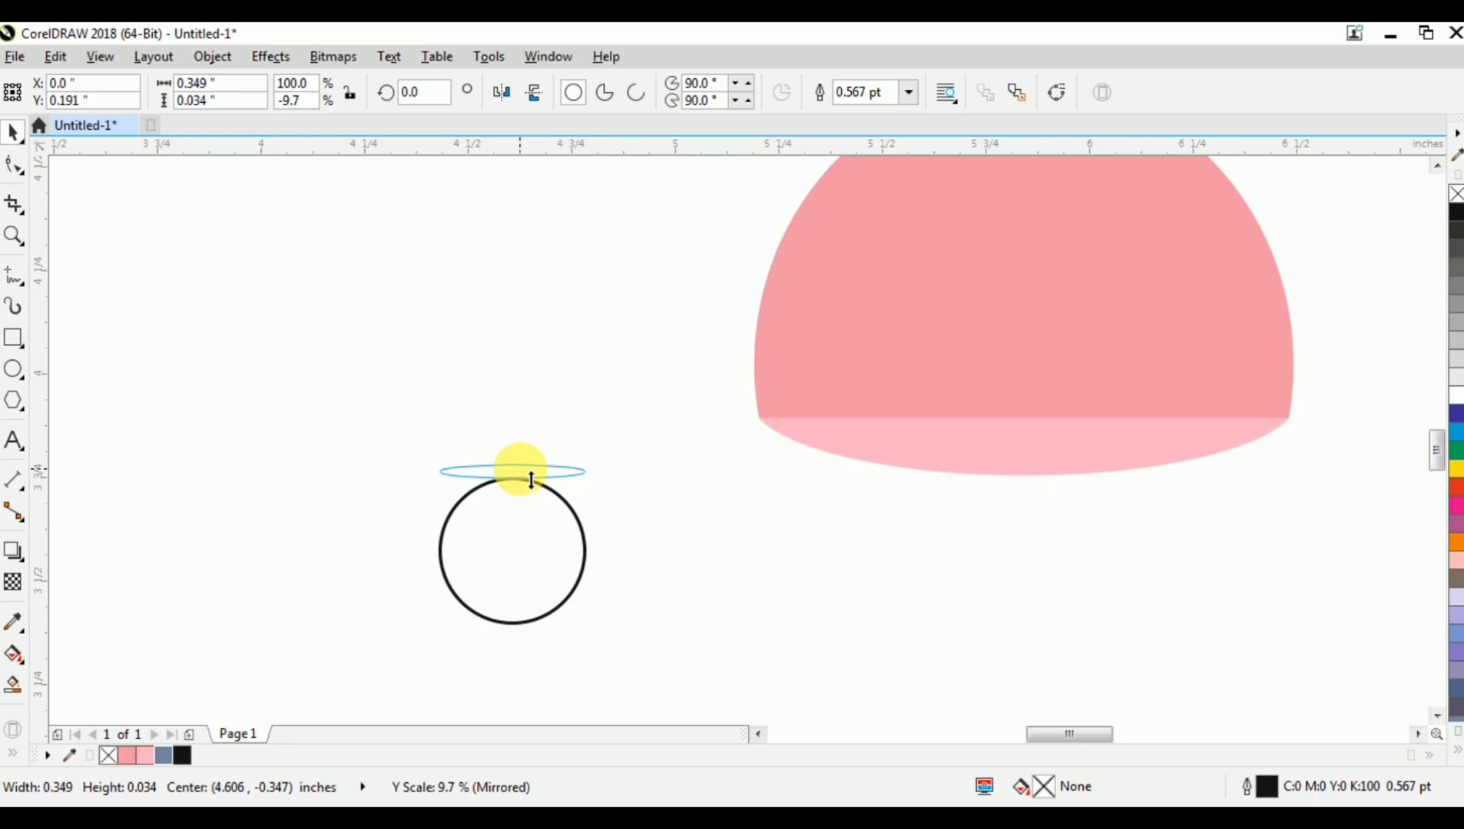
left_click_drag(532, 479, 516, 470)
scroll(513, 487, "up", 3)
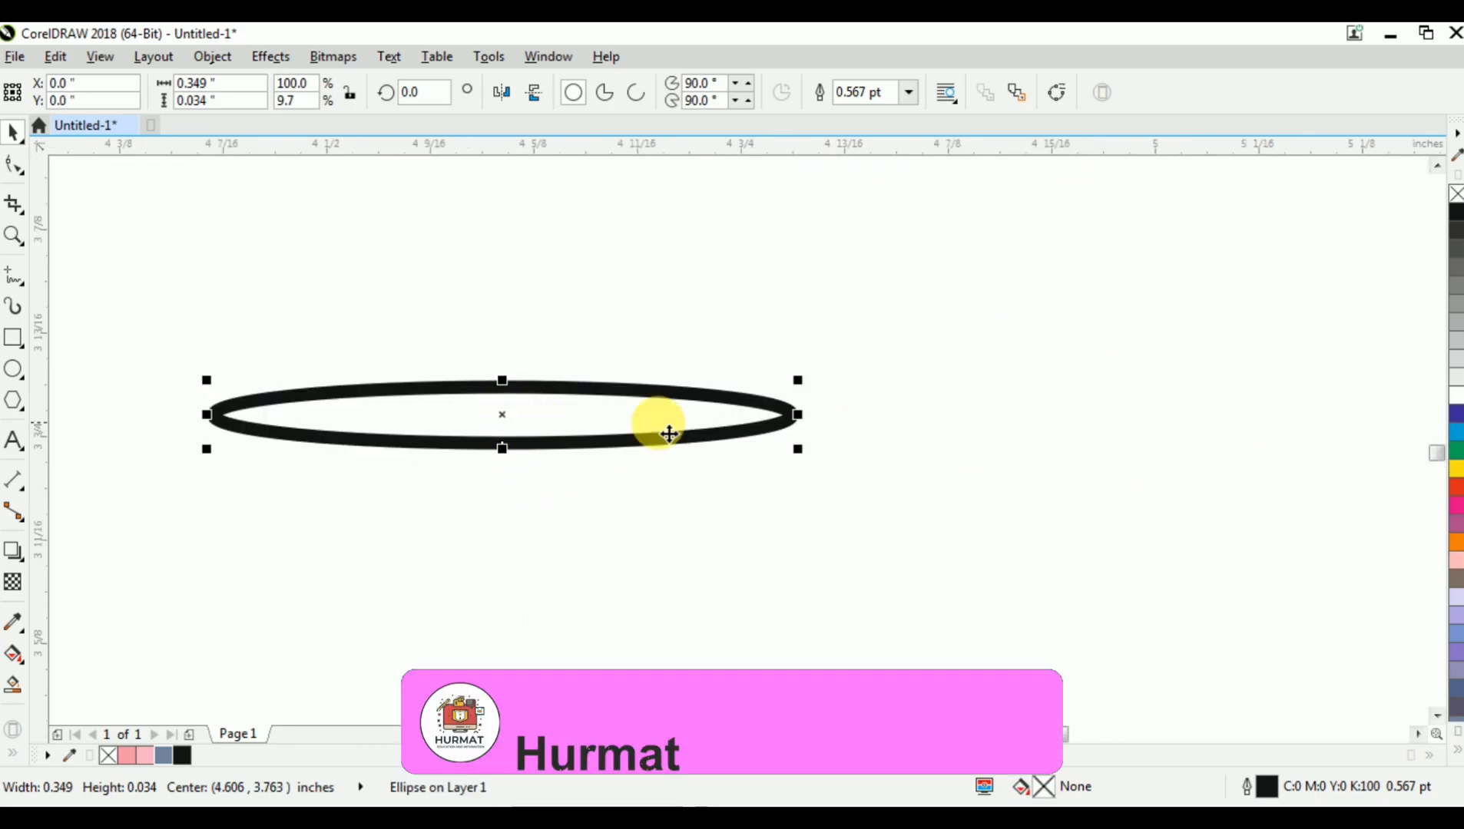
left_click(555, 405)
left_click_drag(790, 414, 804, 498)
key("ctrl+z")
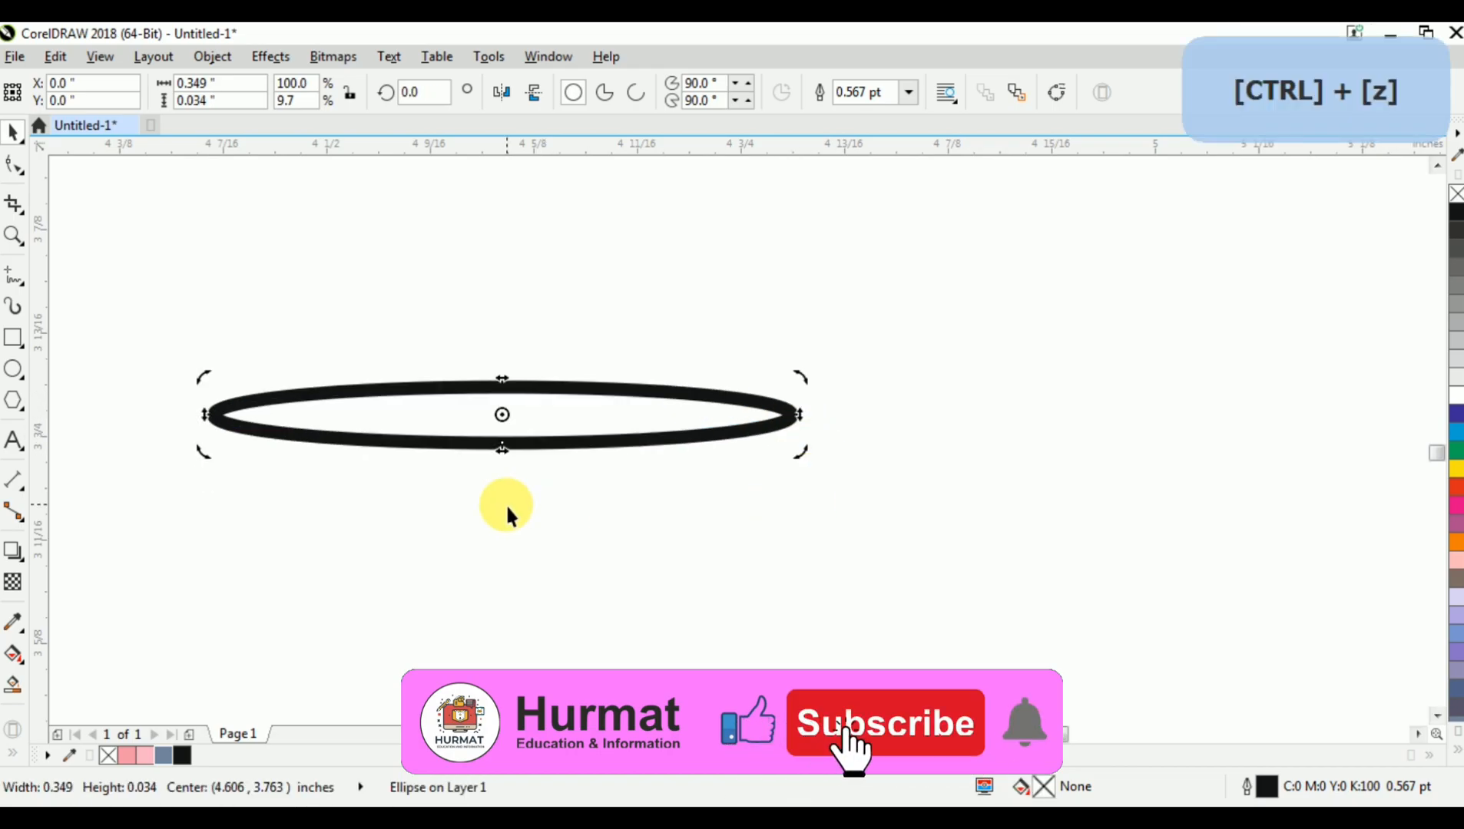
Reduce the ellipse's height to about 0.017 inches and place a copy of it directly below
left_click(501, 459)
left_click_drag(510, 459, 499, 434)
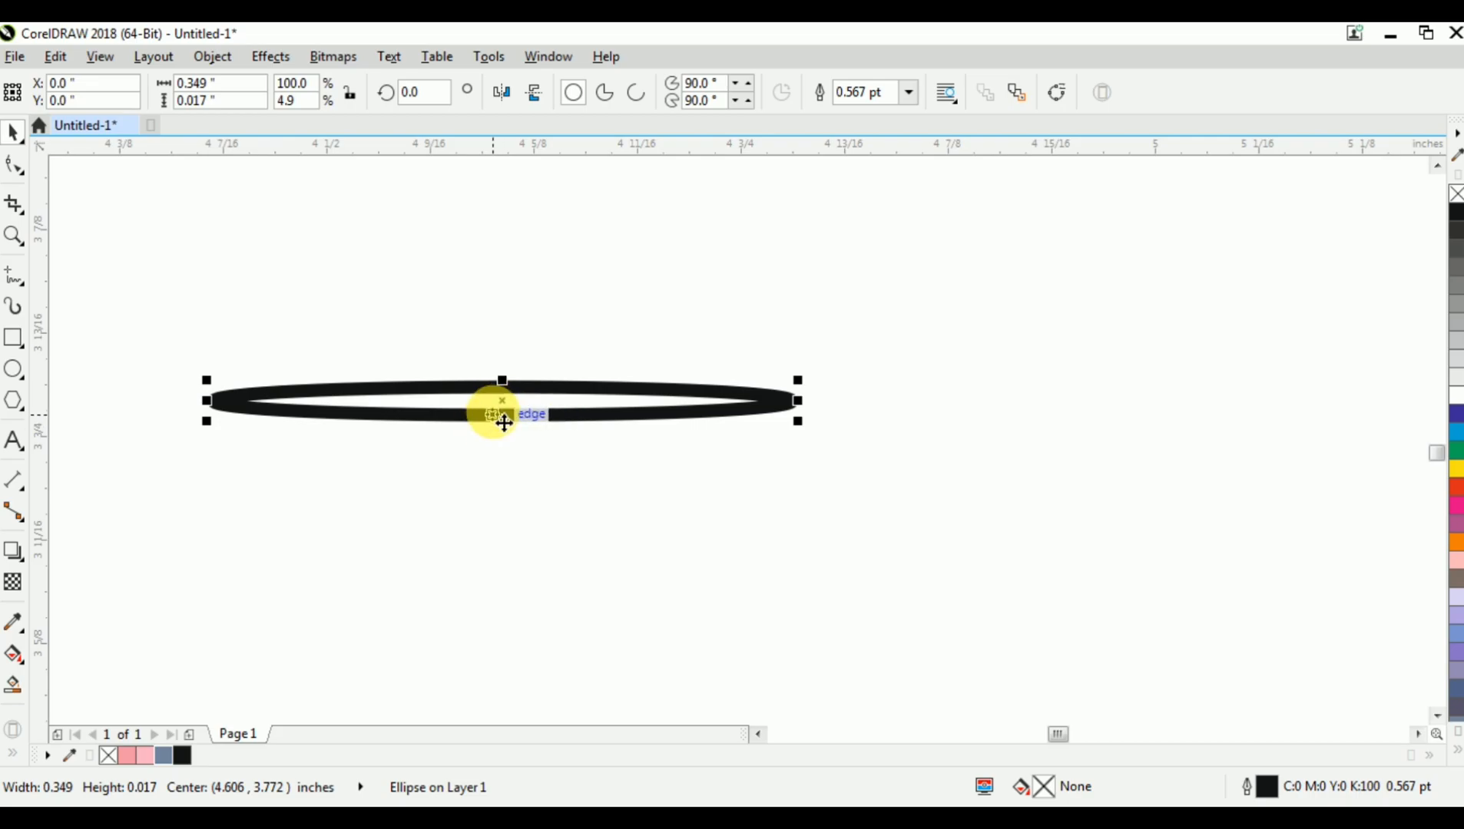
left_click_drag(501, 402, 500, 451)
right_click(500, 450)
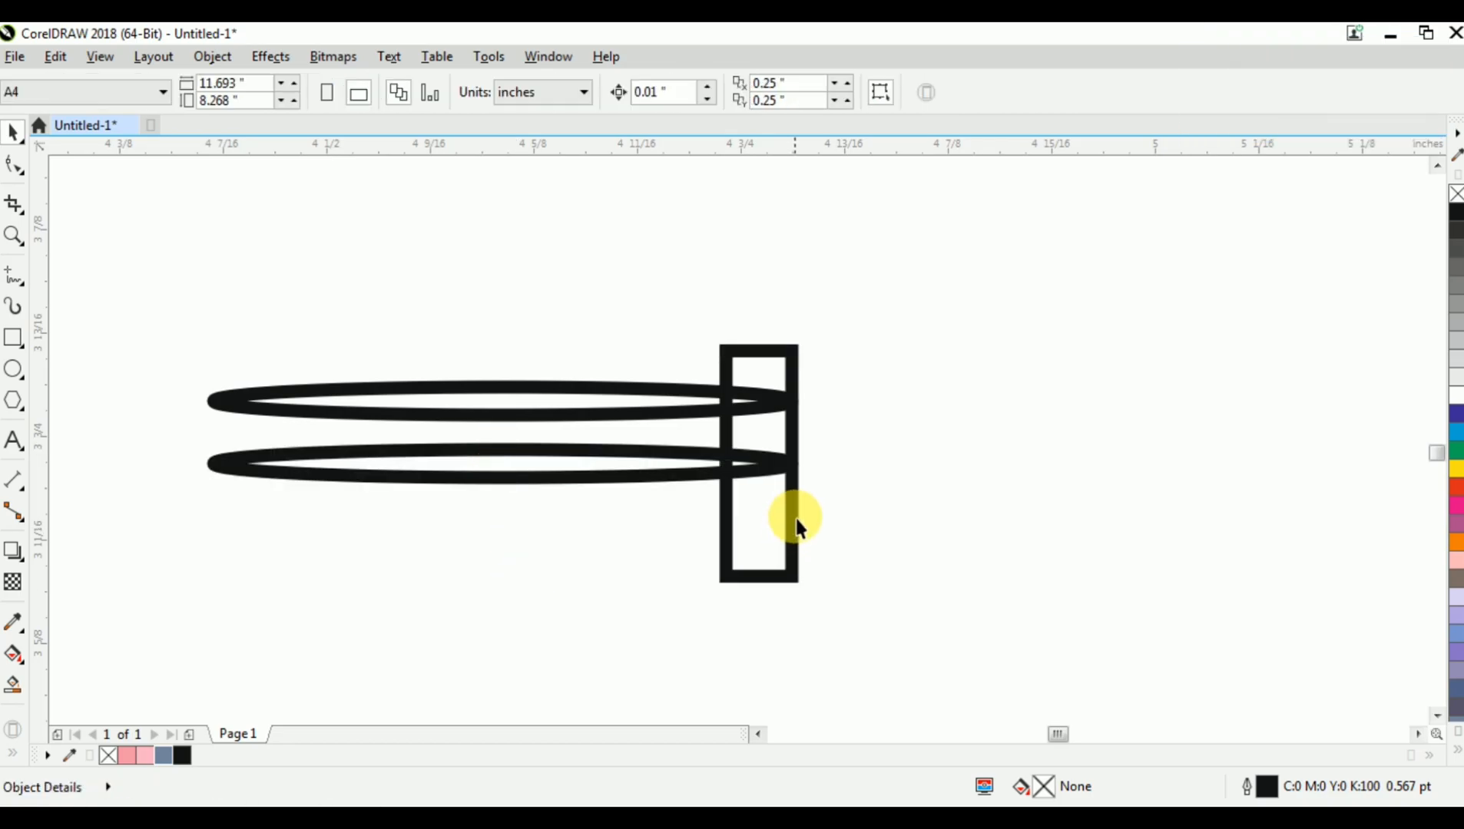
Skew the narrow rectangle over the ellipses' right ends so its base slants inward, and add a mirrored copy over their left ends
left_click(795, 526)
left_click(792, 522)
scroll(748, 541, "up", 1)
left_click_drag(773, 623, 749, 647)
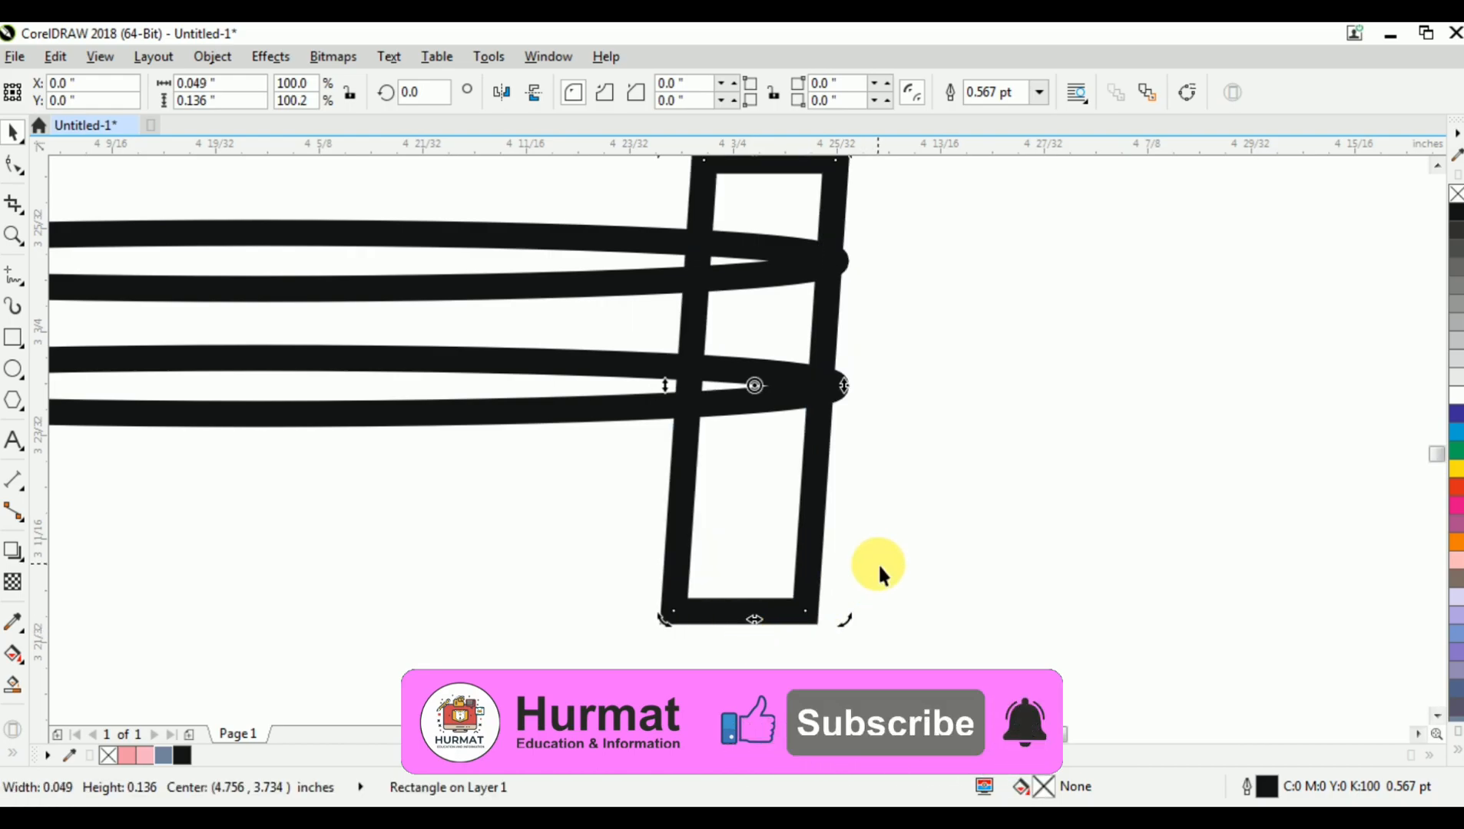
left_click(1075, 307)
left_click(688, 350)
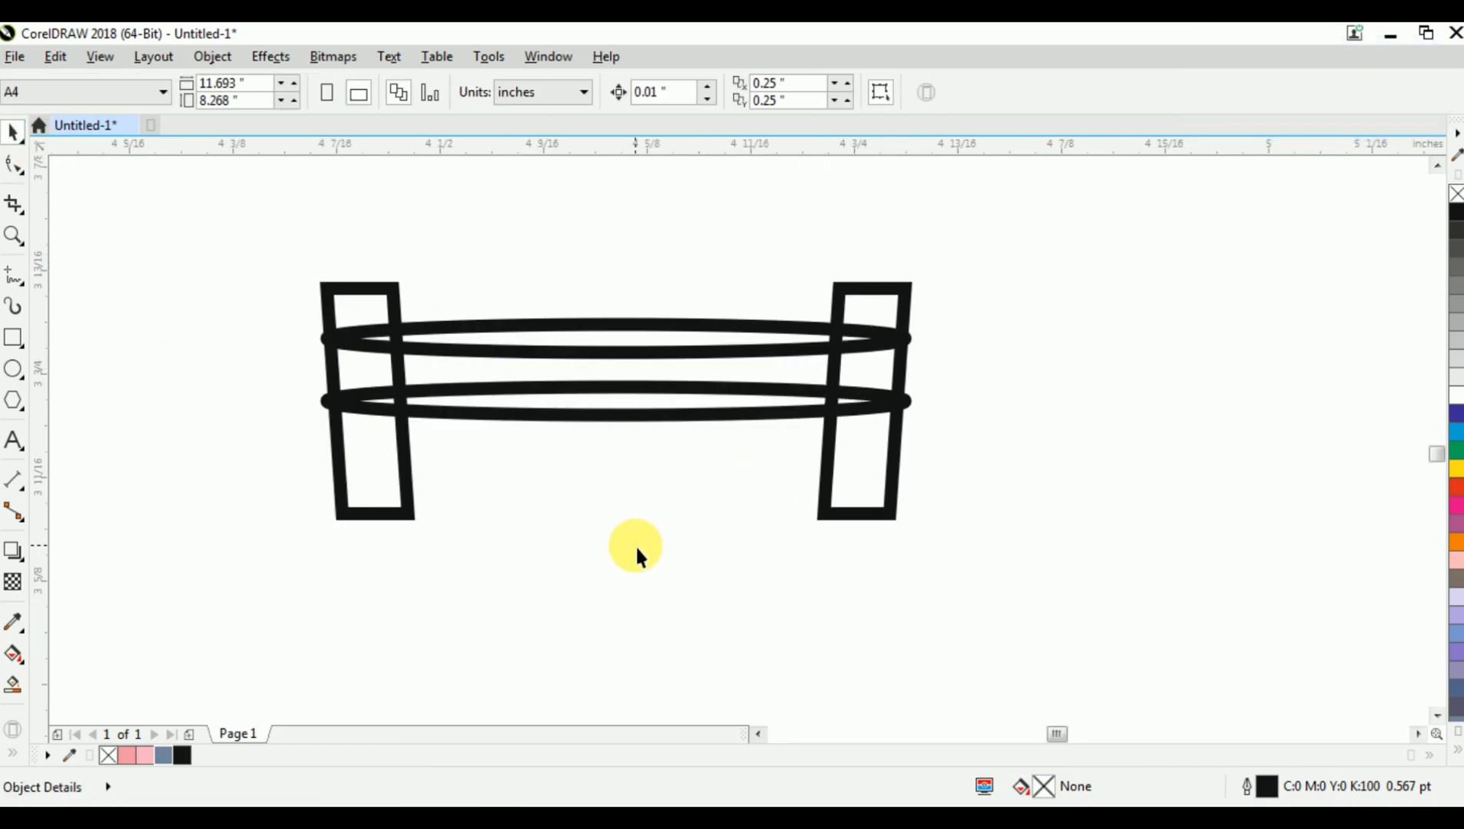
Smart Fill the enclosed areas between the two ellipses and inside the lower one with blue-grey to form a band
left_click(14, 695)
left_click(367, 367)
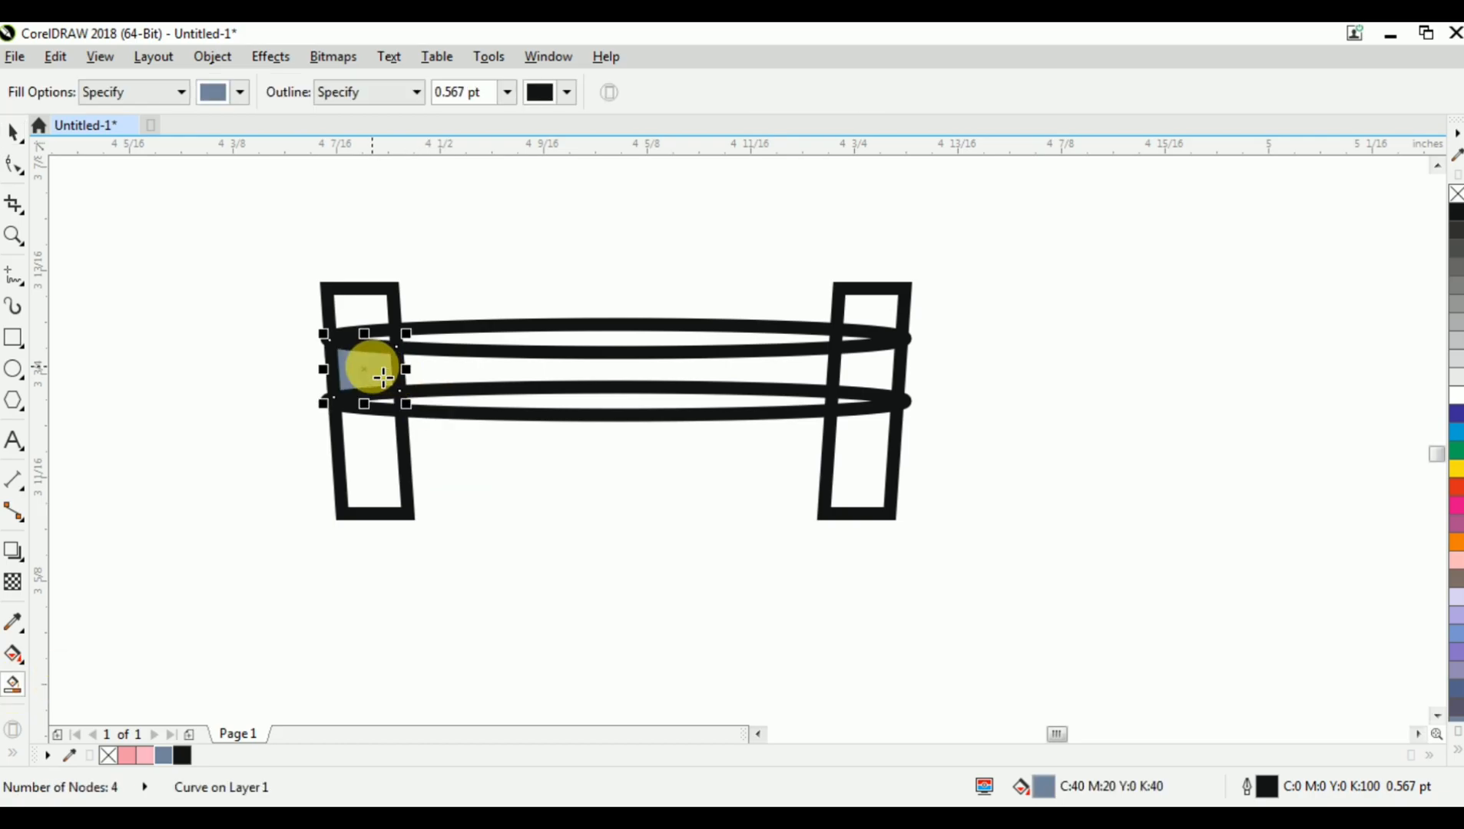
left_click(484, 393)
left_click(479, 379)
left_click(859, 384)
left_click(861, 407)
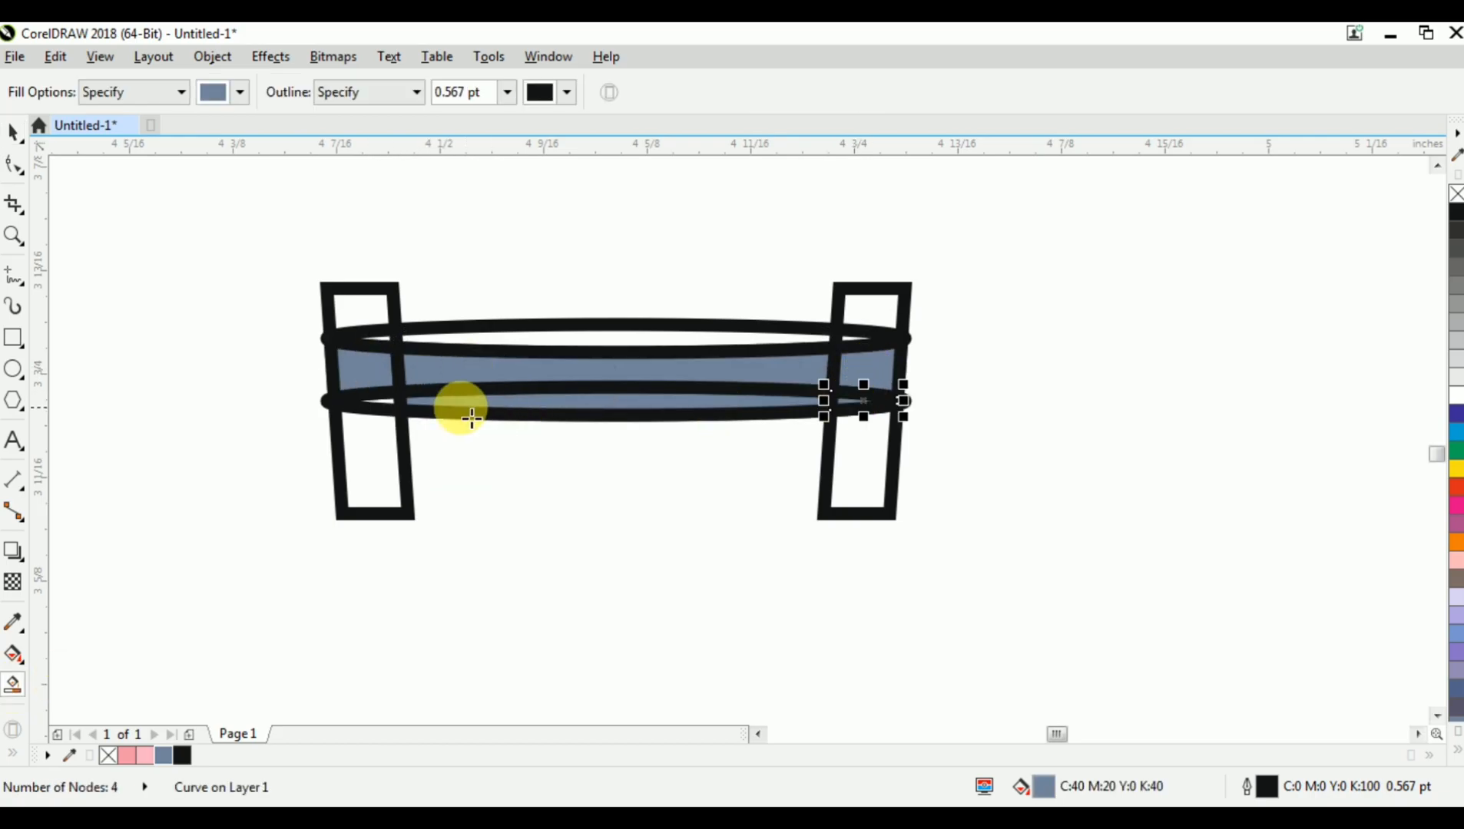
left_click(394, 415)
key("ctrl+space")
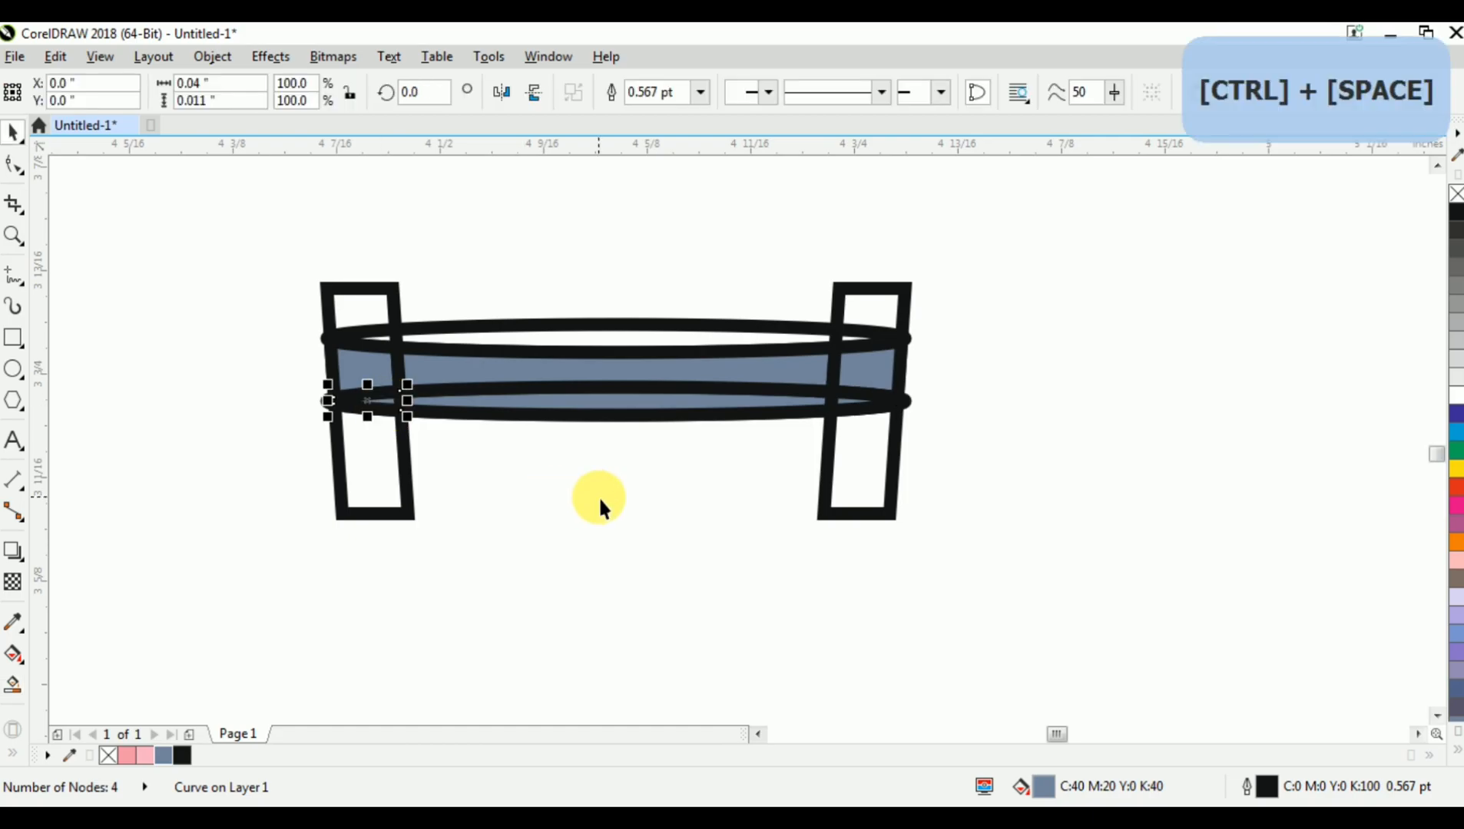
Delete the two slanted rectangles at the ends of the ellipses
left_click(565, 492)
left_click(402, 477)
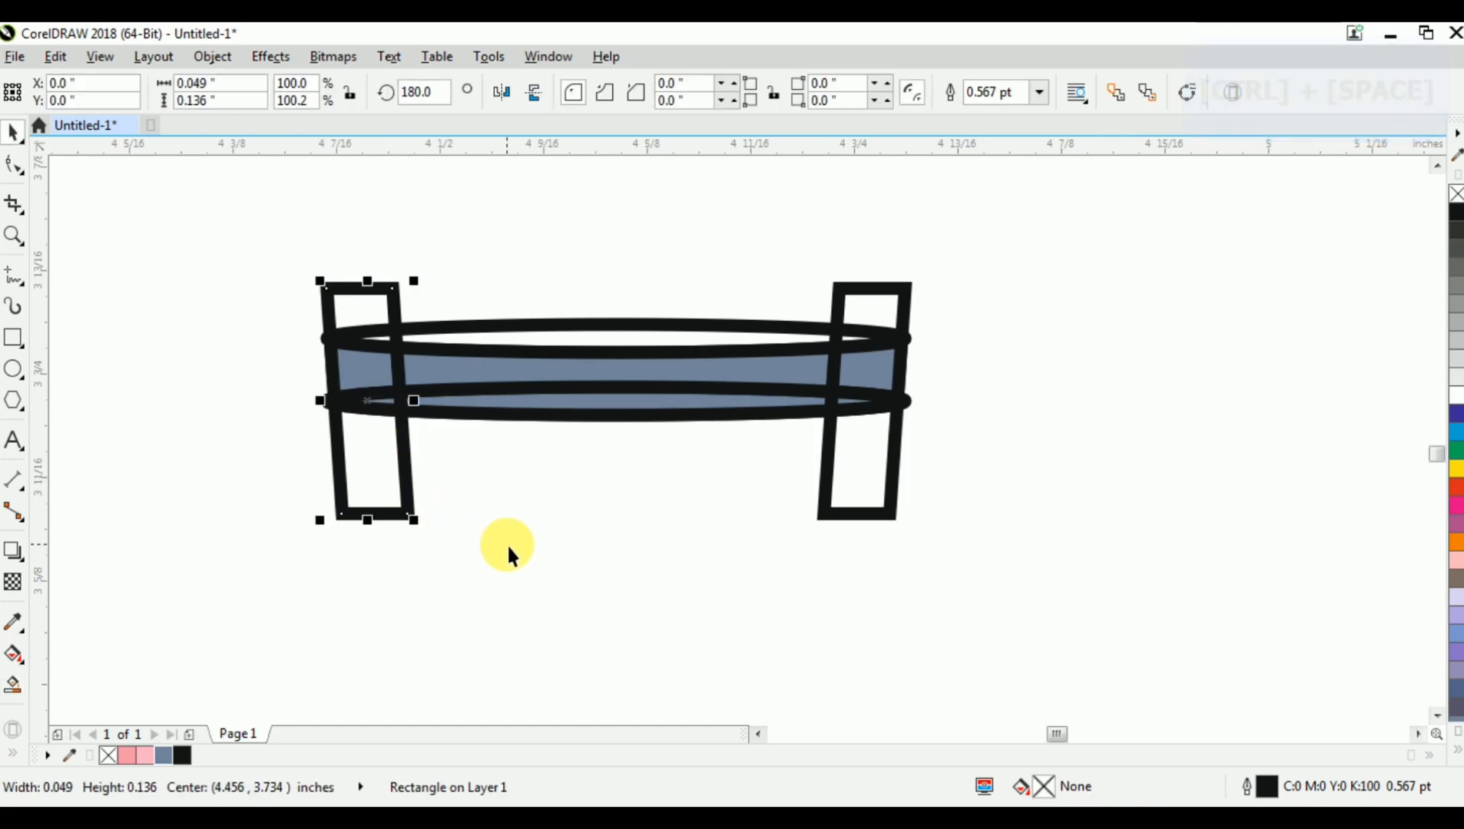
key("Delete")
left_click(820, 506)
key("Delete")
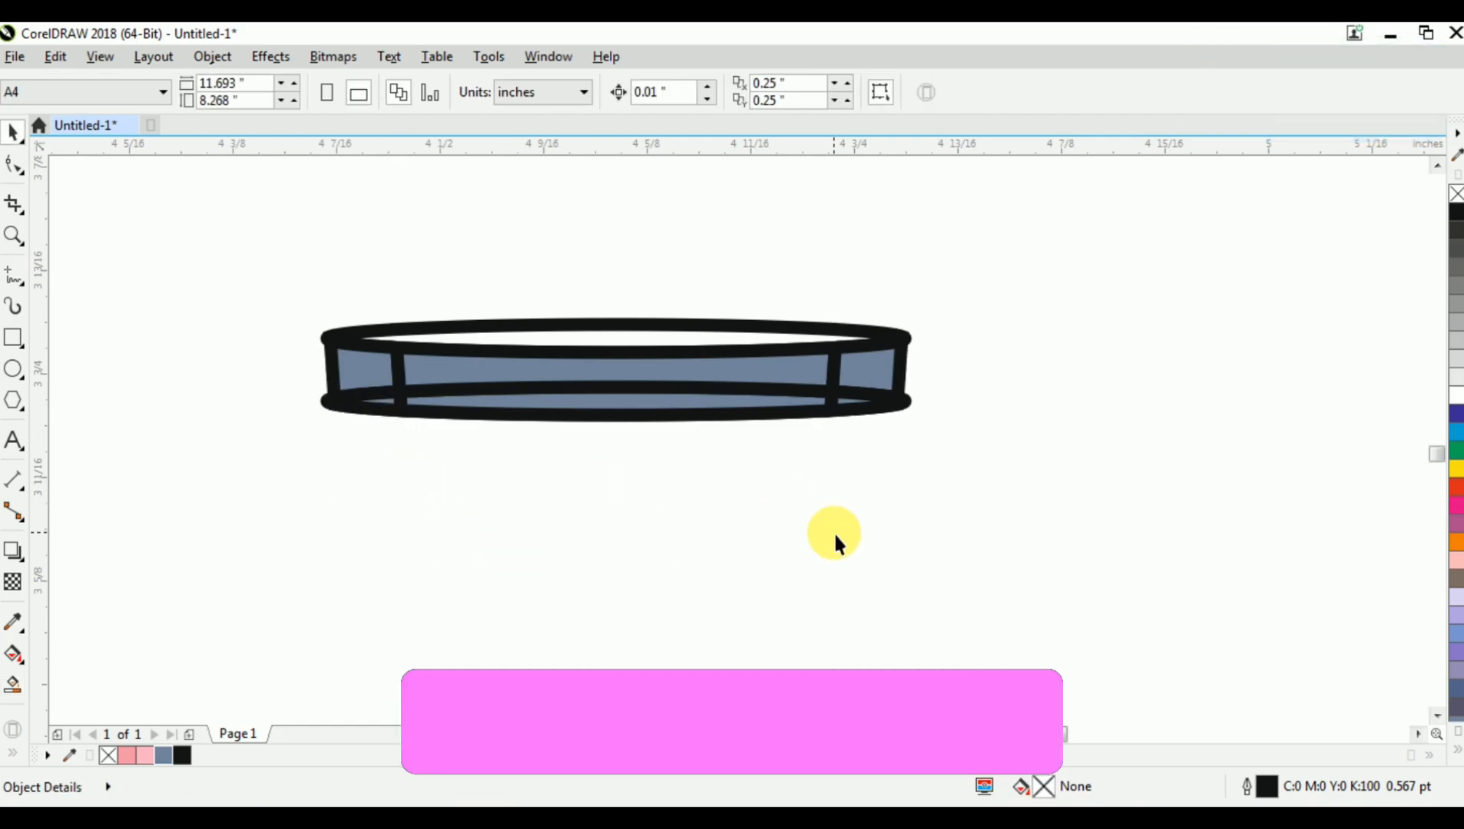
Select the blue-grey filled pieces between and inside the ellipses and weld them into one band
left_click(856, 412)
left_click(844, 490)
left_click(375, 389)
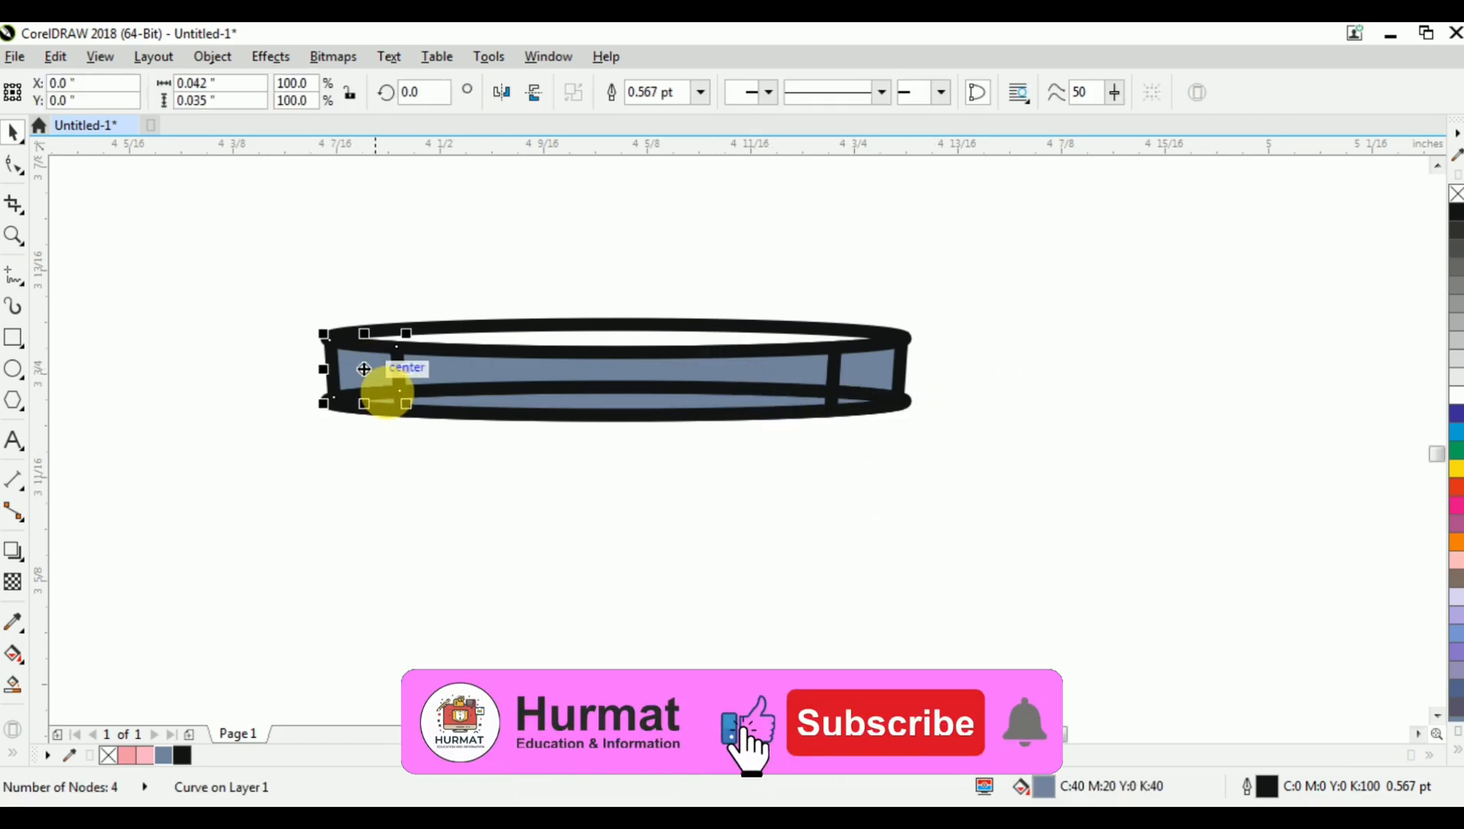
left_click(500, 409, "shift")
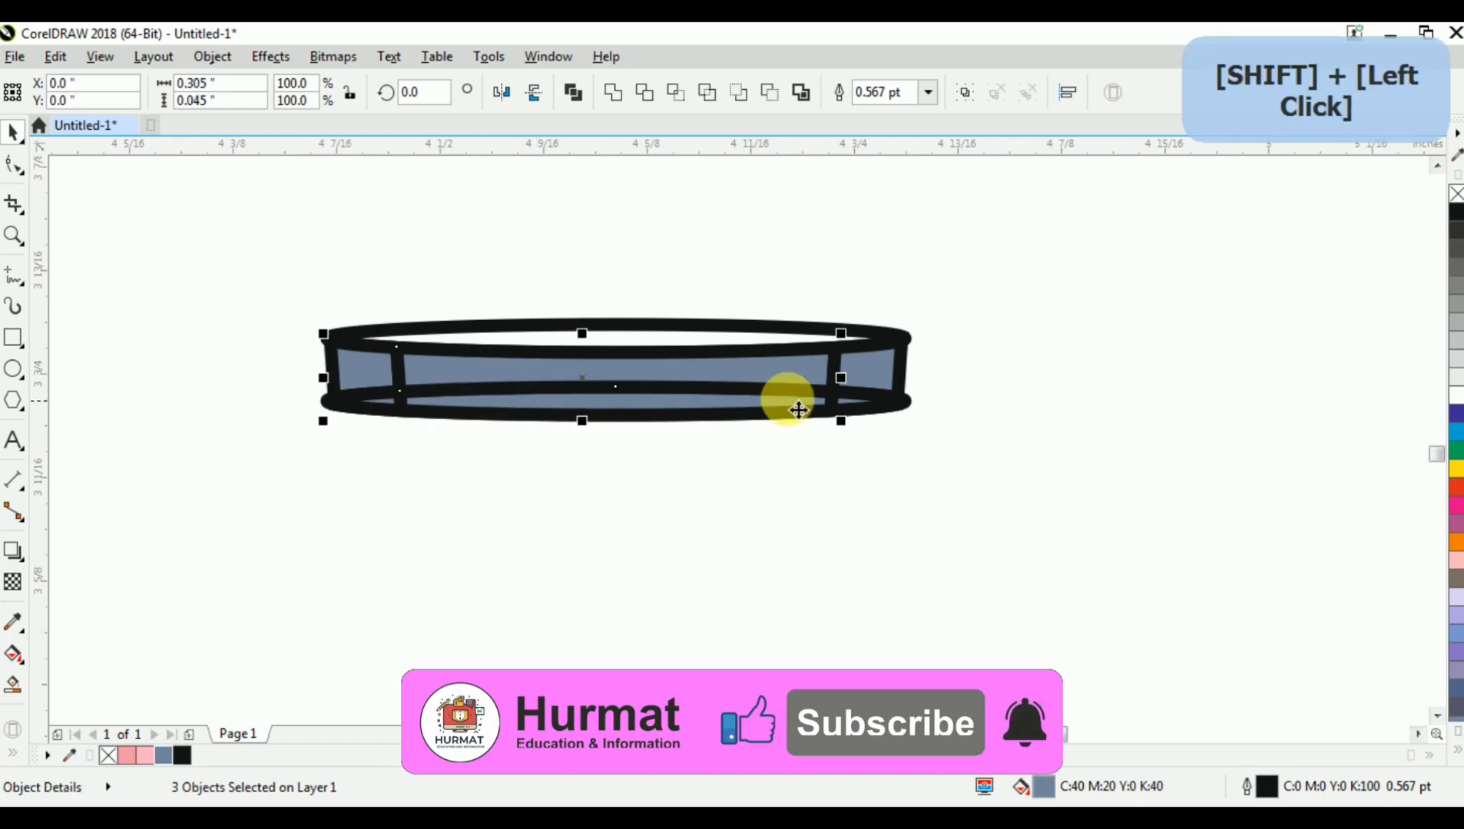
left_click(875, 369, "shift")
left_click(407, 421, "shift")
left_click(385, 412, "shift")
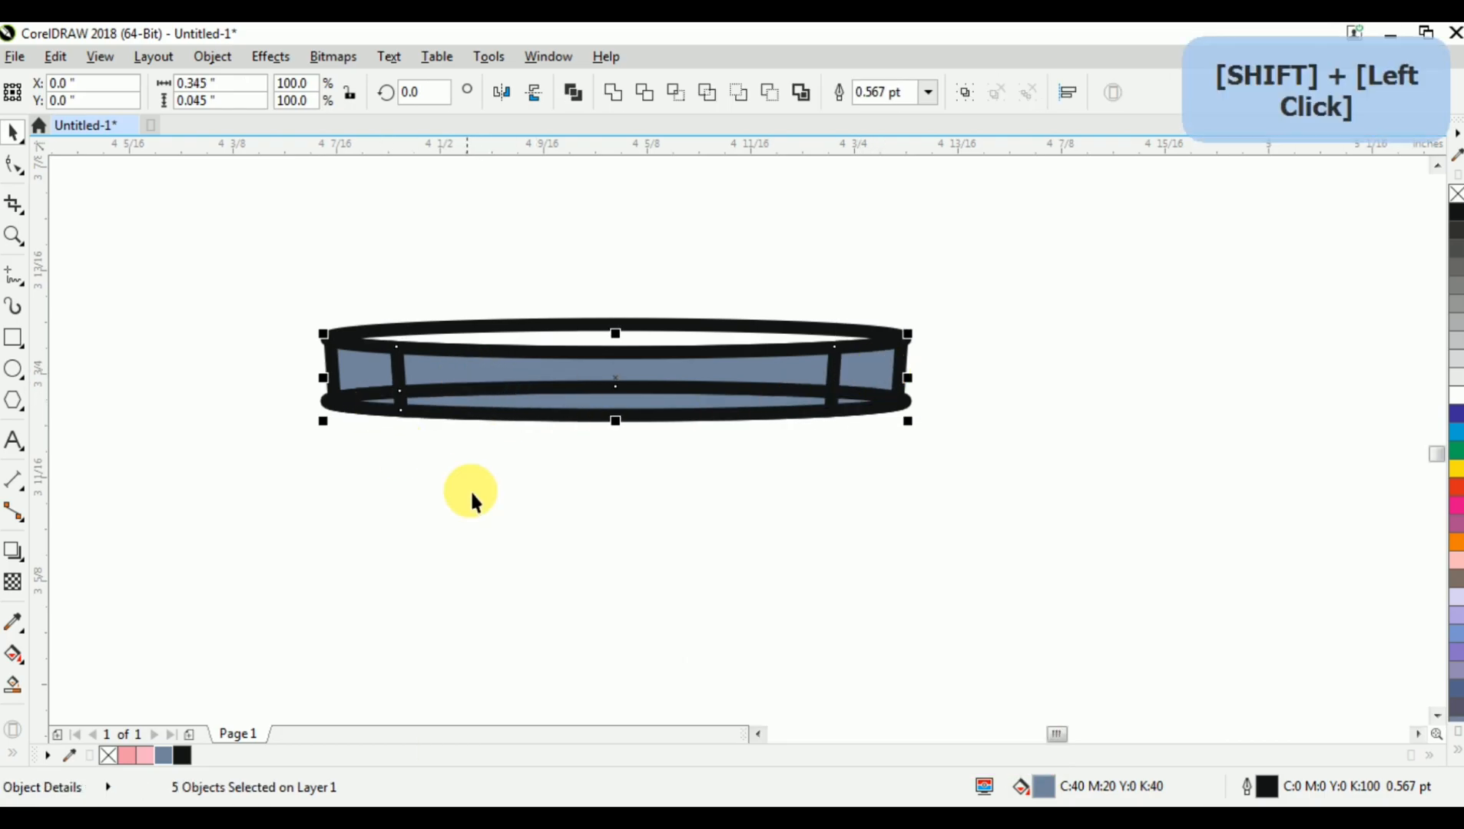
key("w")
left_click(923, 435)
Weld the leftover filled piece at the band's lower-right corner into the band
left_click(856, 403)
left_click(746, 389, "shift")
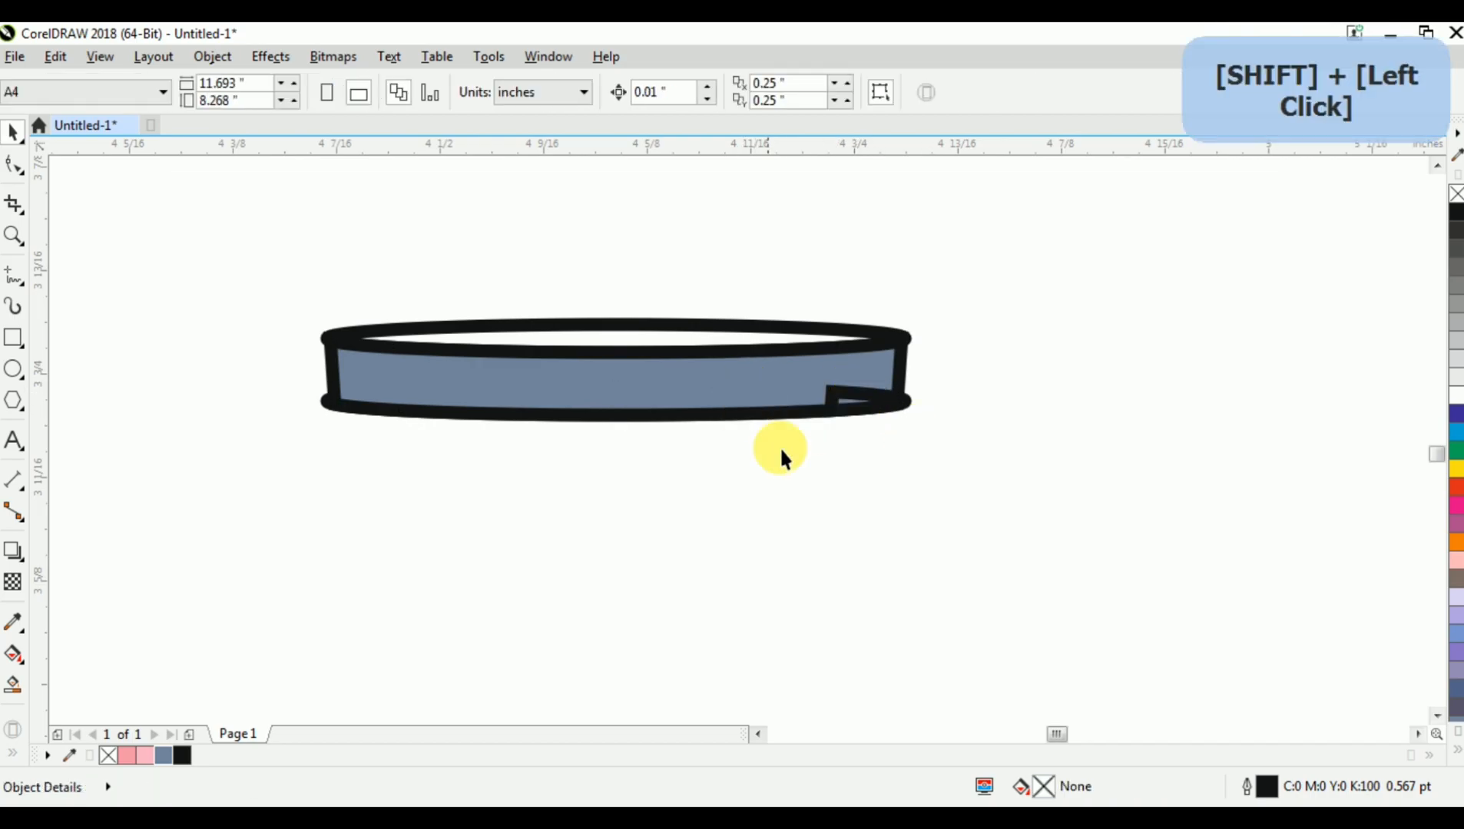
left_click(870, 384, "shift")
left_click_drag(861, 369, 843, 516)
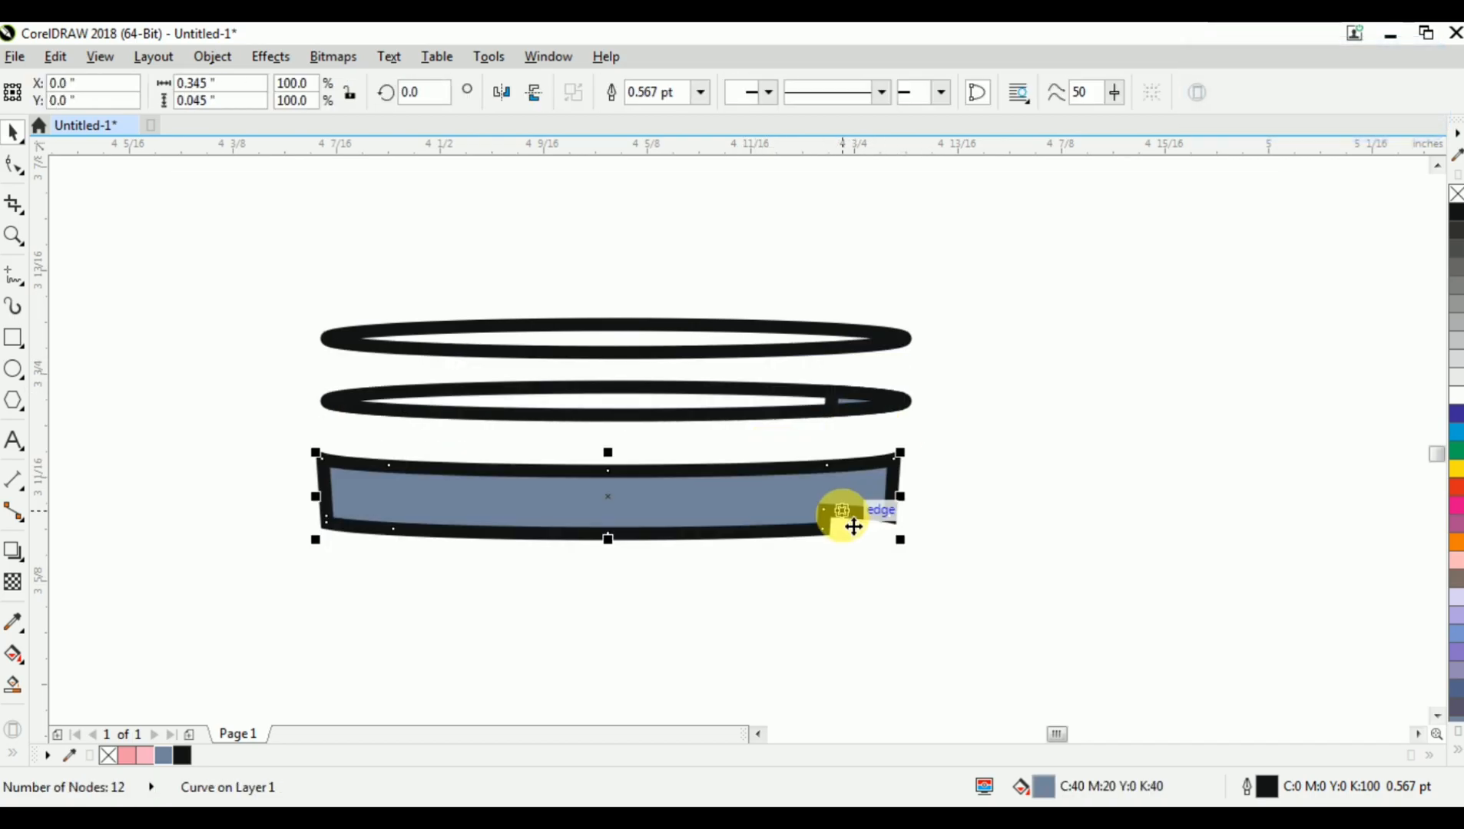
key("ctrl+z")
left_click_drag(984, 563, 799, 422)
left_click_drag(736, 382, 725, 379)
left_click(973, 529)
Remove the outlines from the band and both ellipses
left_click_drag(1003, 528, 270, 263)
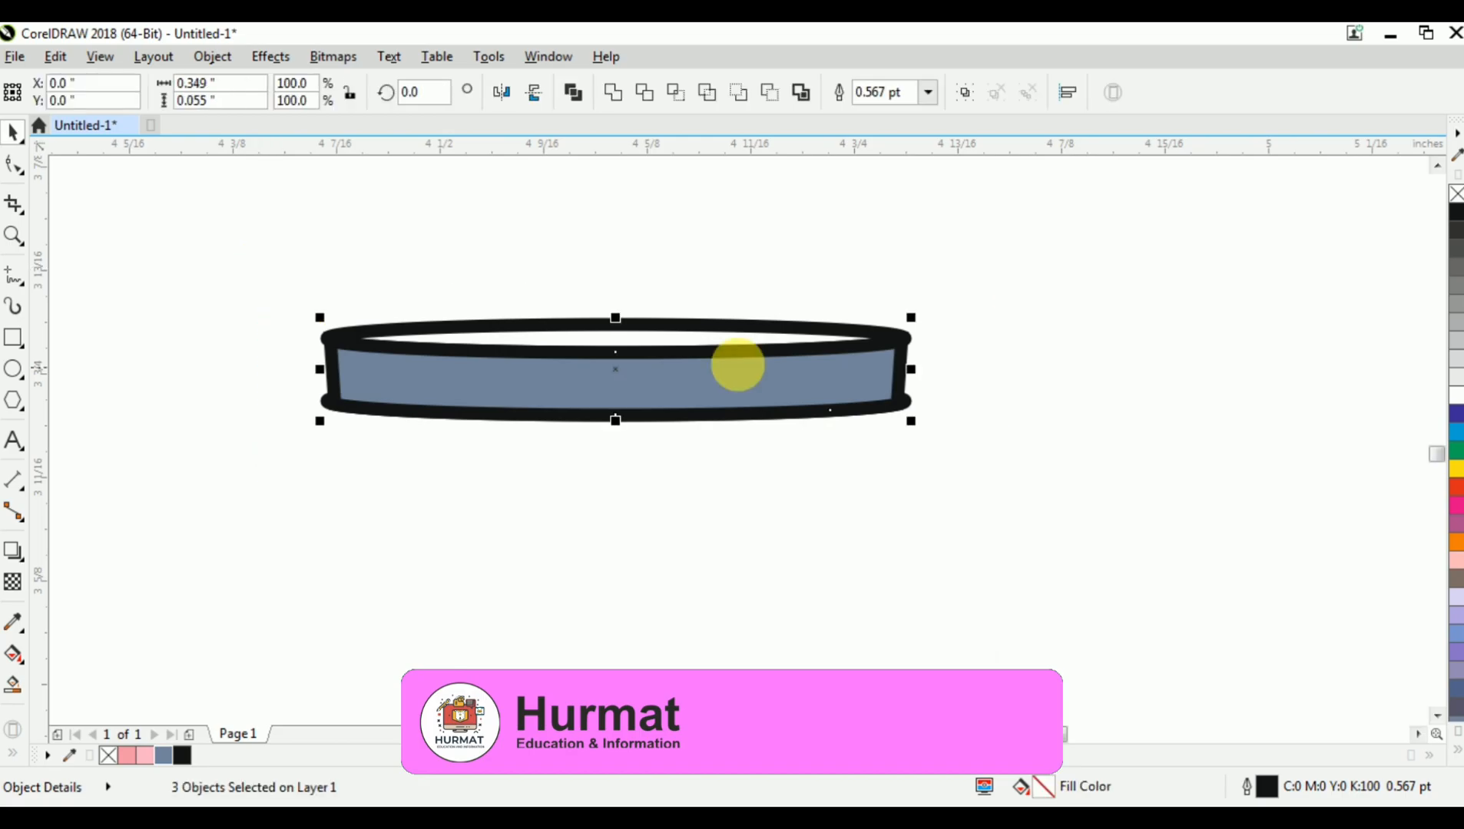
right_click(1456, 193)
left_click(1073, 395)
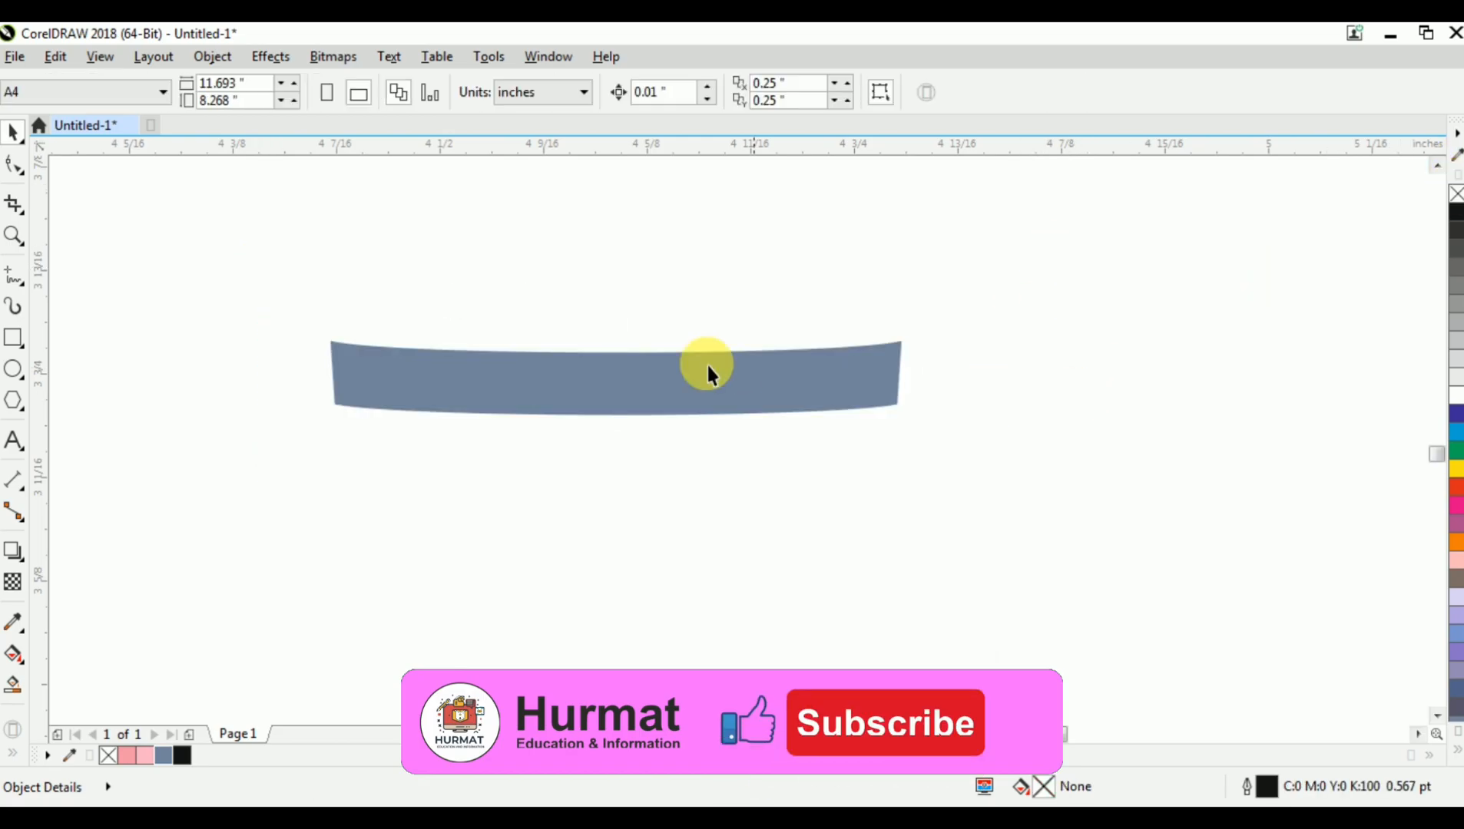
Fill the upper ellipse with white and the band below it with 20% black light grey
left_click(614, 337)
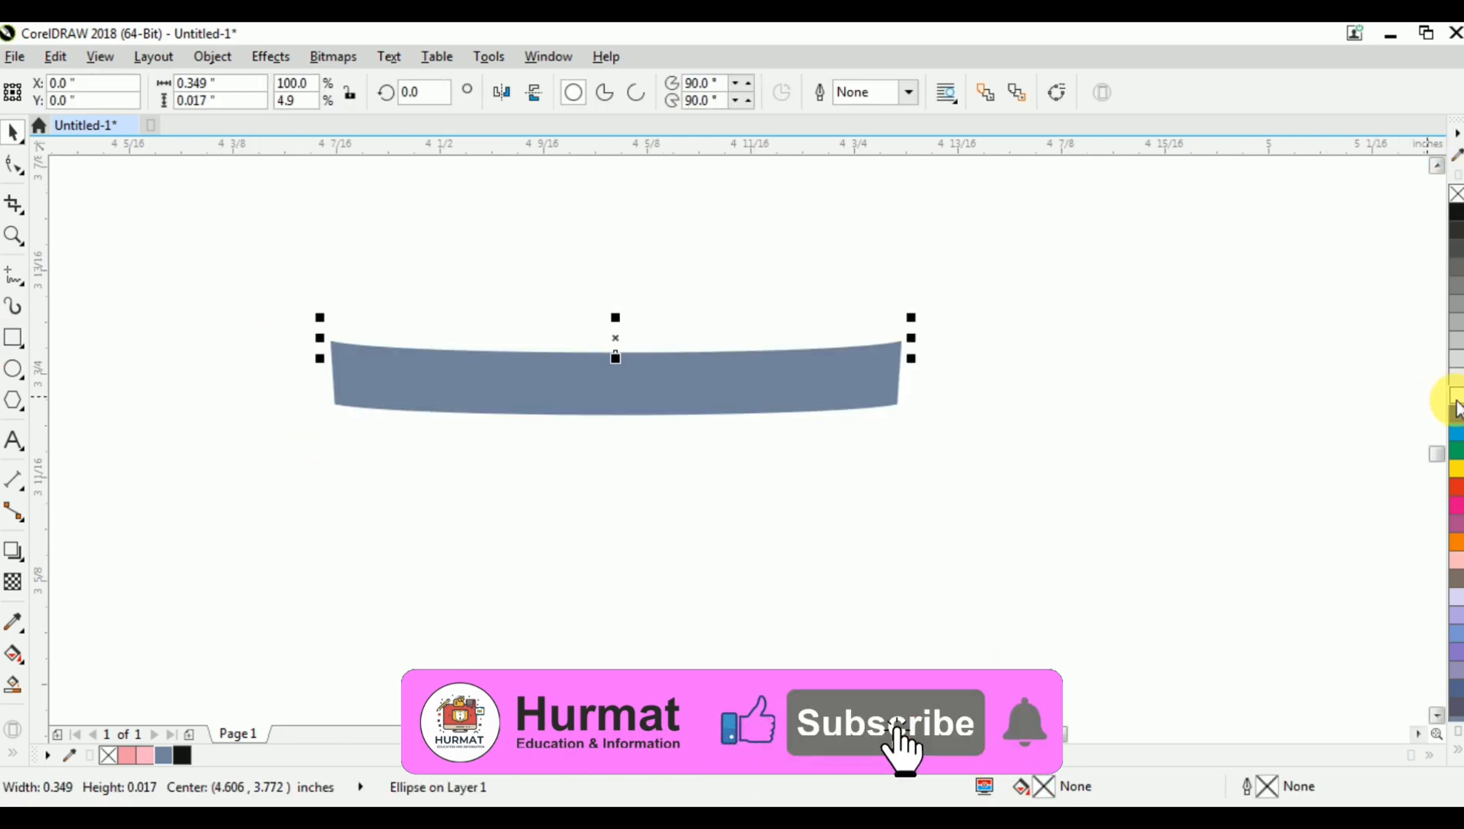
left_click(1179, 448)
left_click(819, 377)
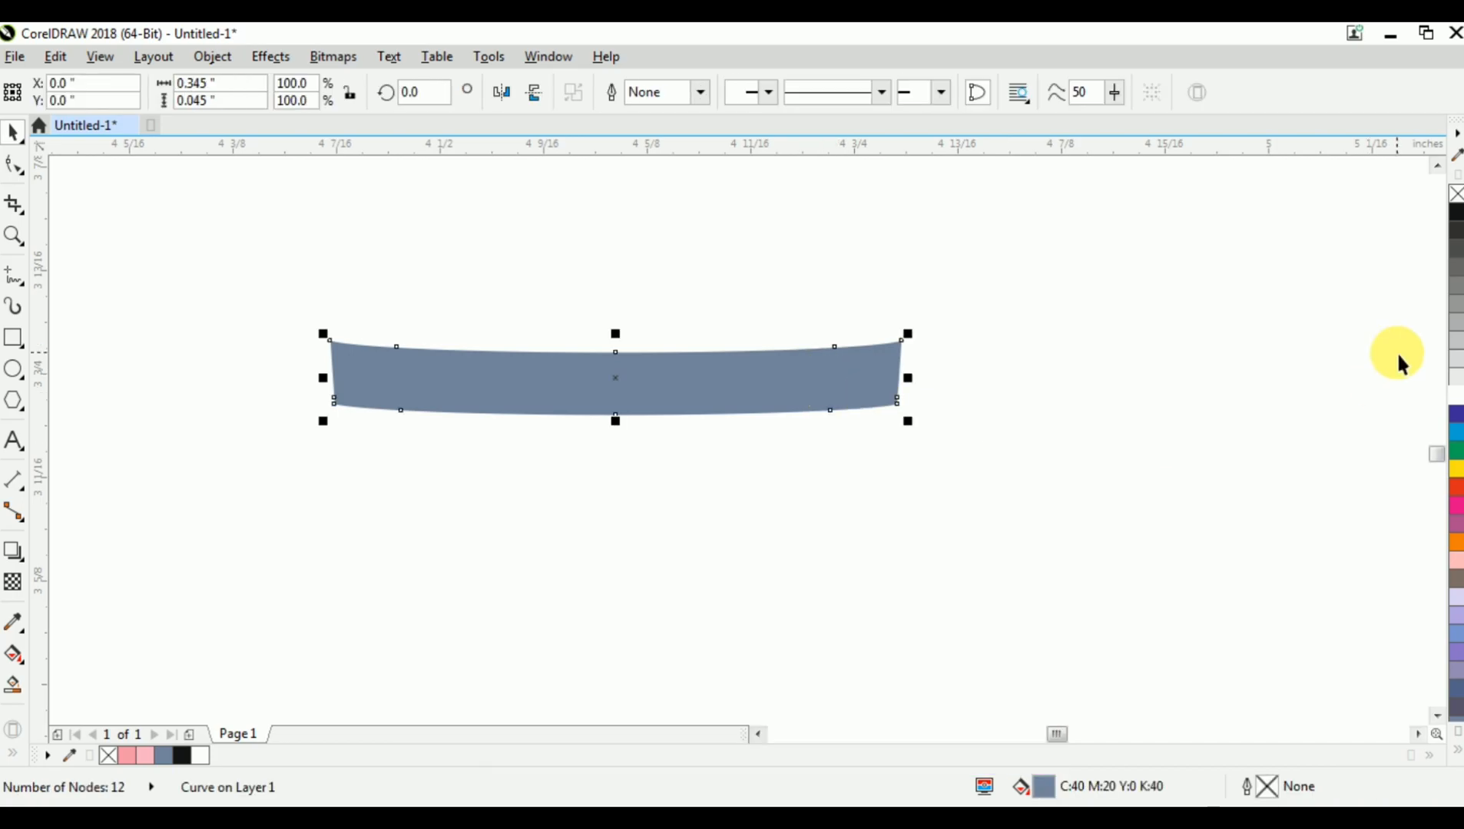
left_click(1456, 359)
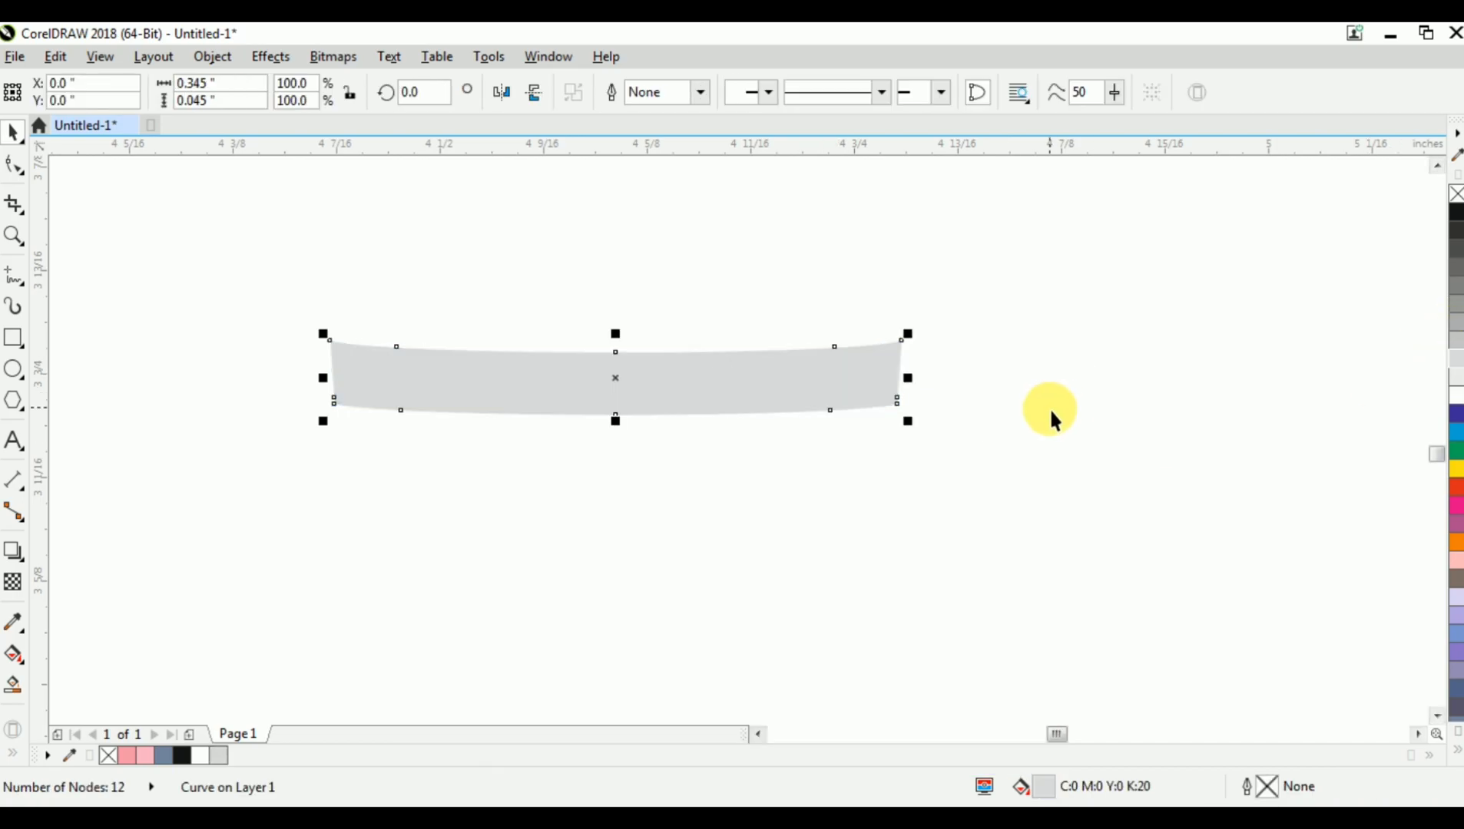
left_click(1052, 413)
Move the band and ellipses onto the dome's light pink base, enlarge them to about 0.609 by 0.095 inches, and nudge them left and up
left_click_drag(233, 502, 236, 501)
scroll(260, 480, "down", 3)
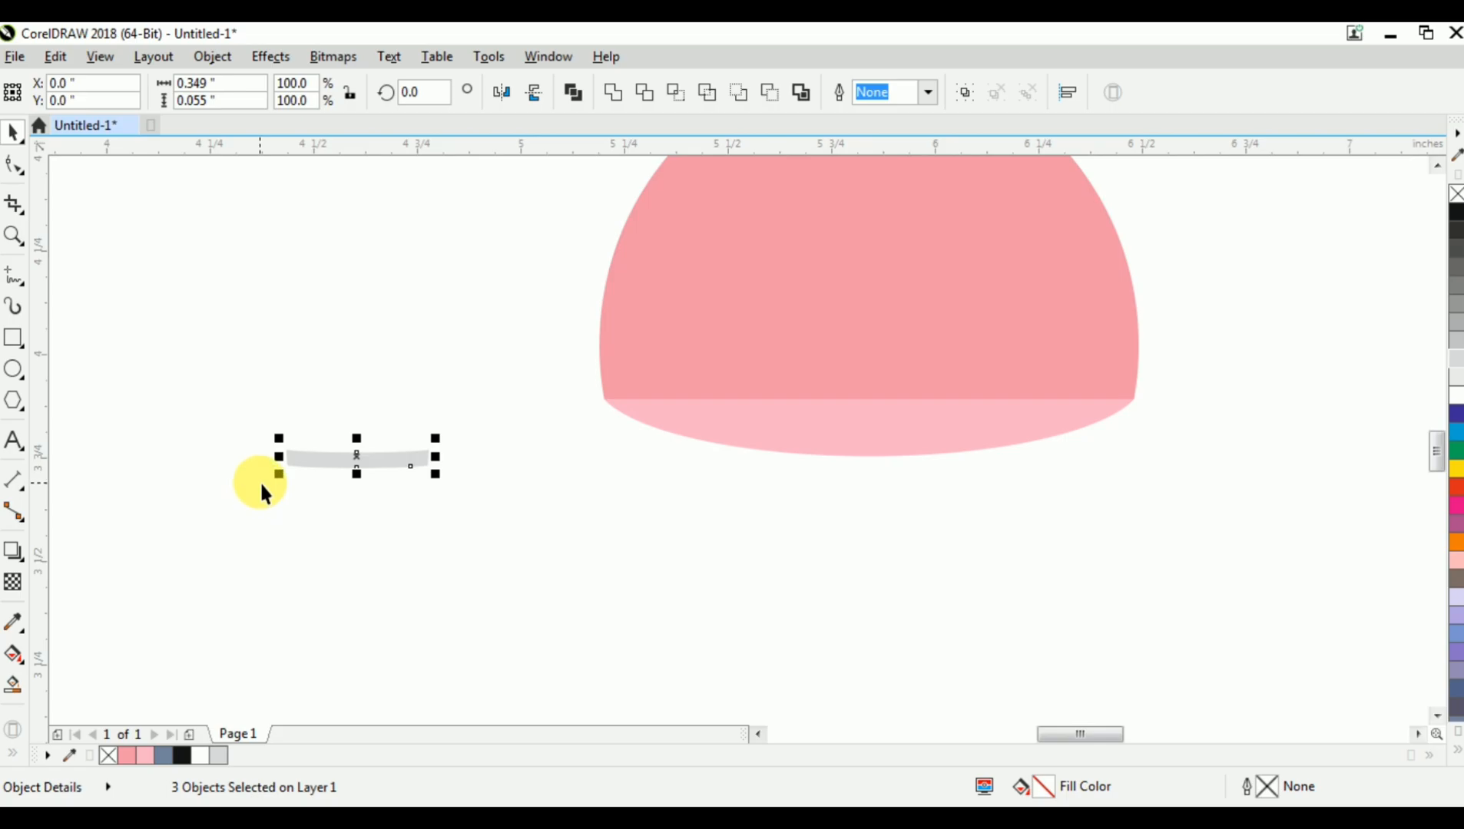
left_click_drag(376, 473, 1055, 469)
scroll(984, 430, "up", 2)
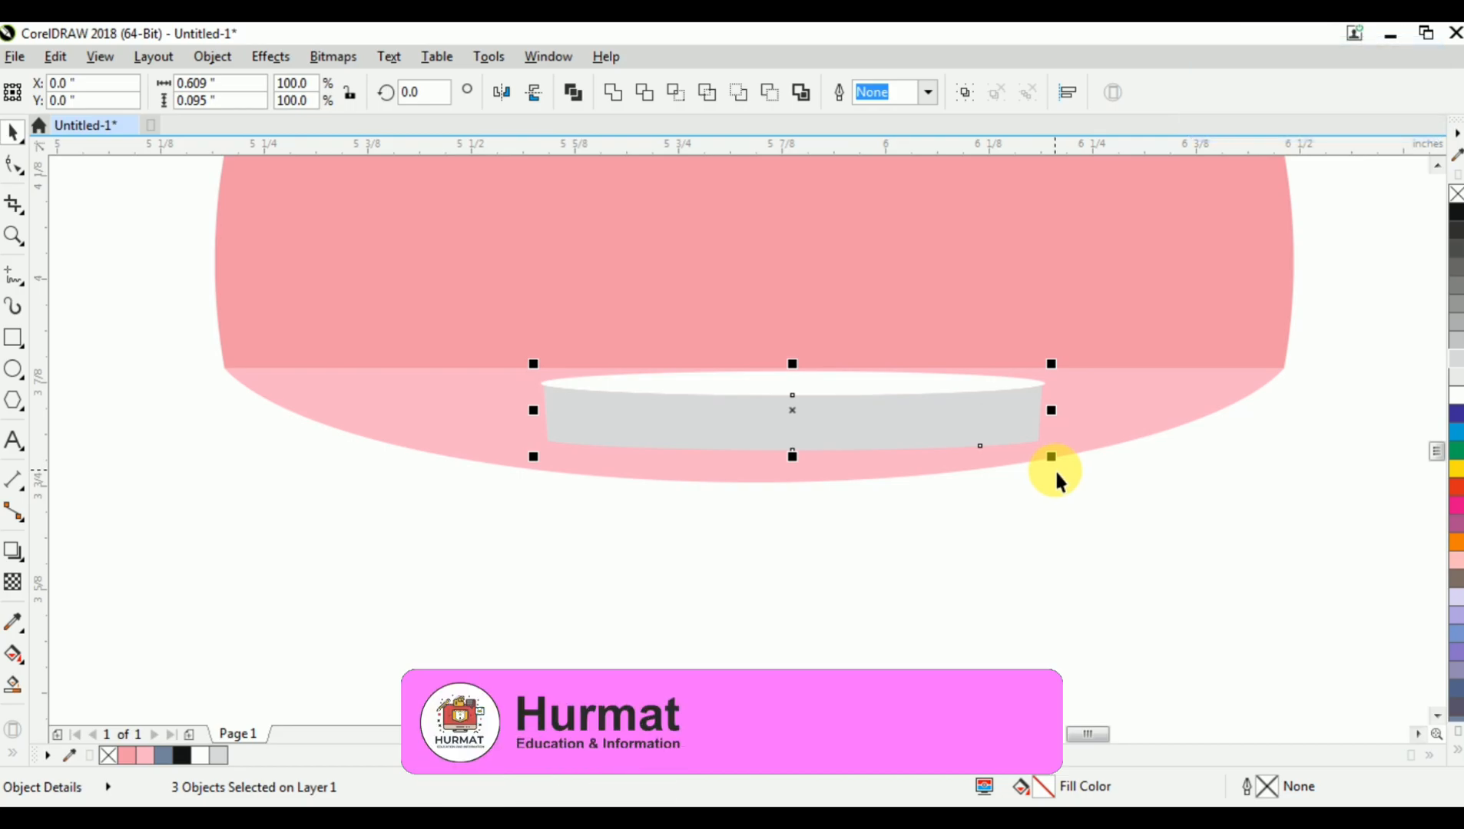
key("ctrl+Left")
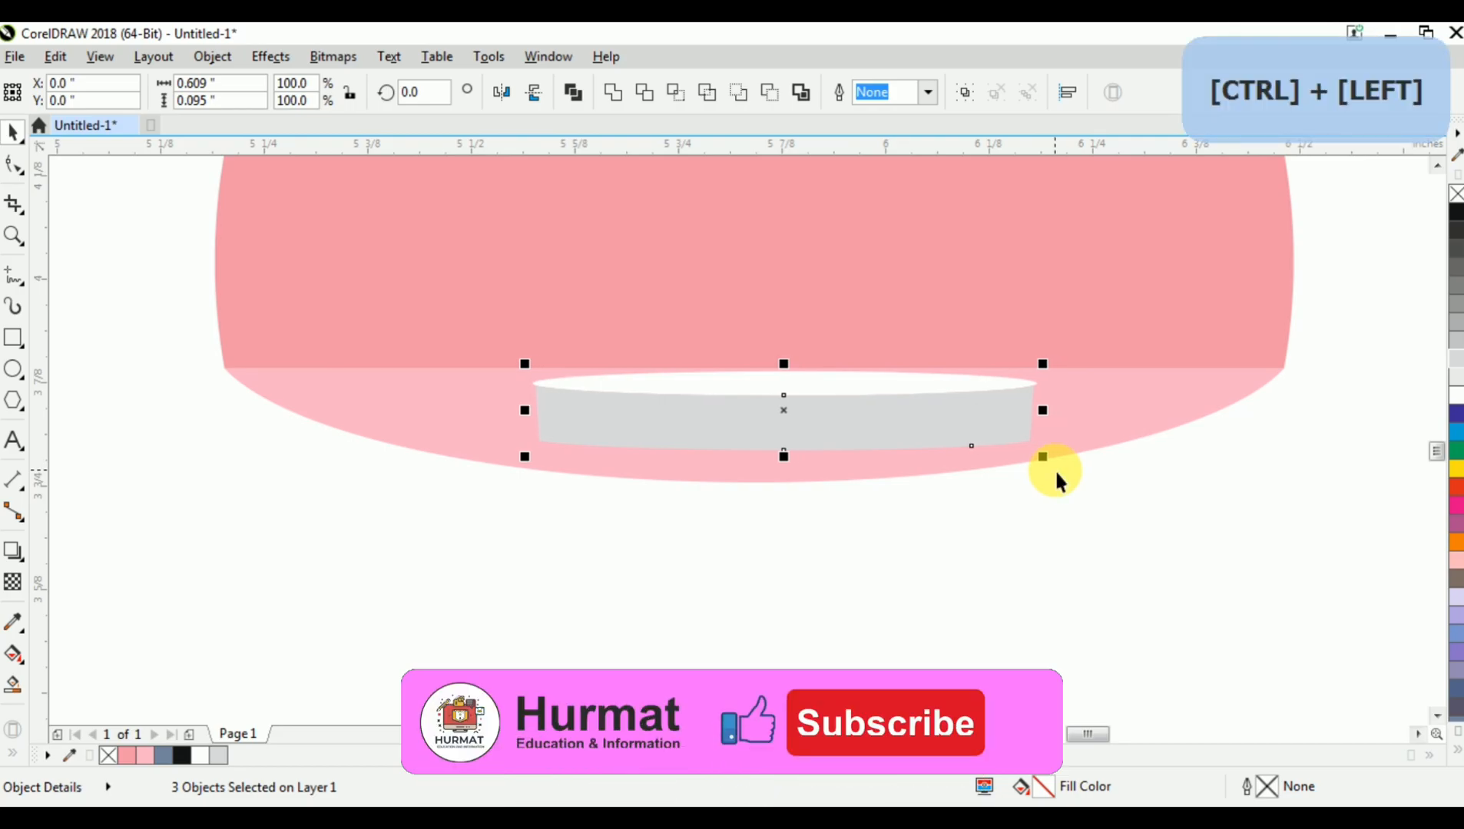
key("ctrl+Up")
key("ctrl+Up")
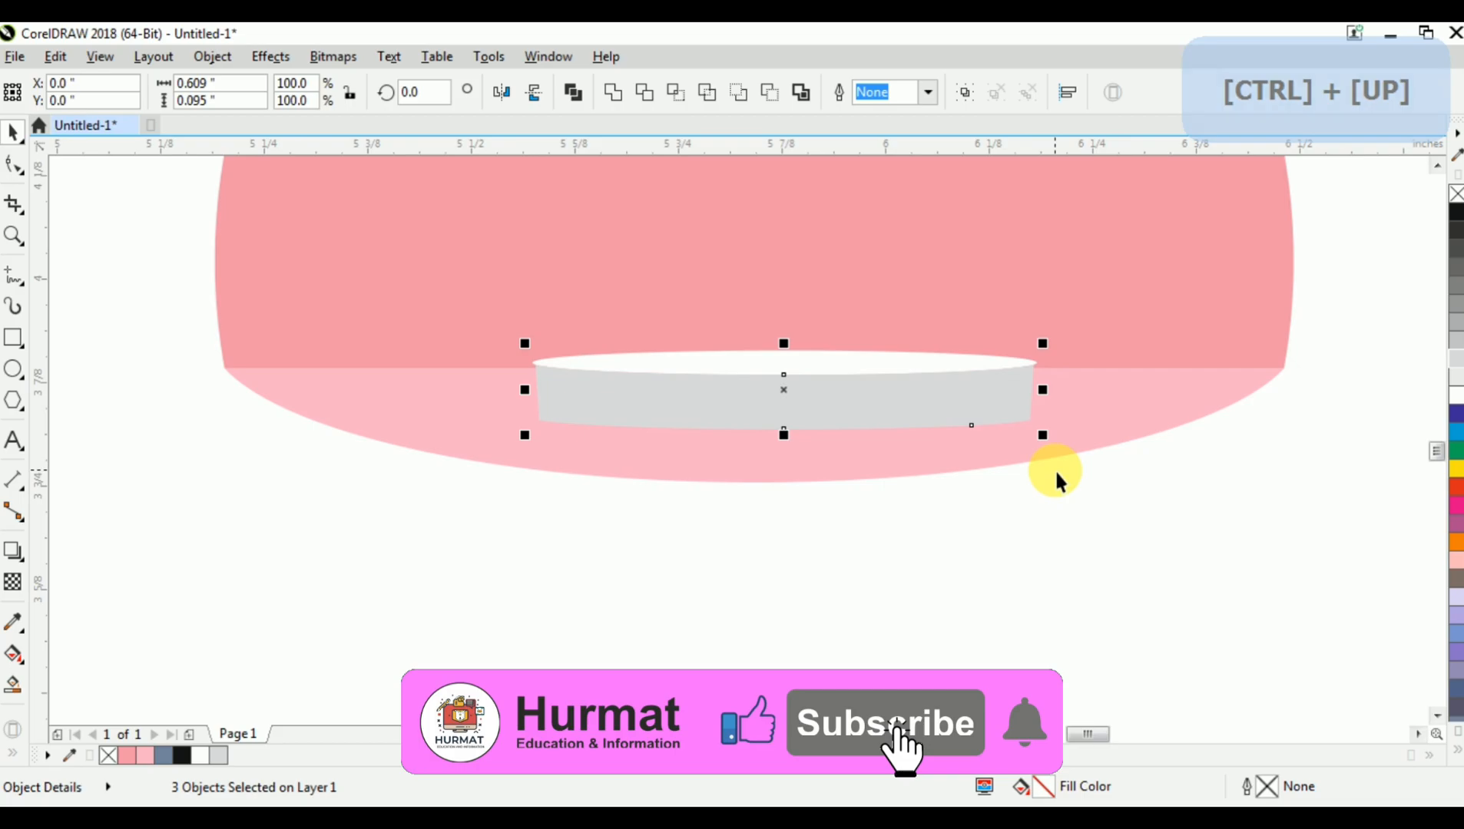
Stretch the grey band and its ellipses symmetrically to about 0.649 inches wide and 0.118 inches high
scroll(1010, 427, "up", 2)
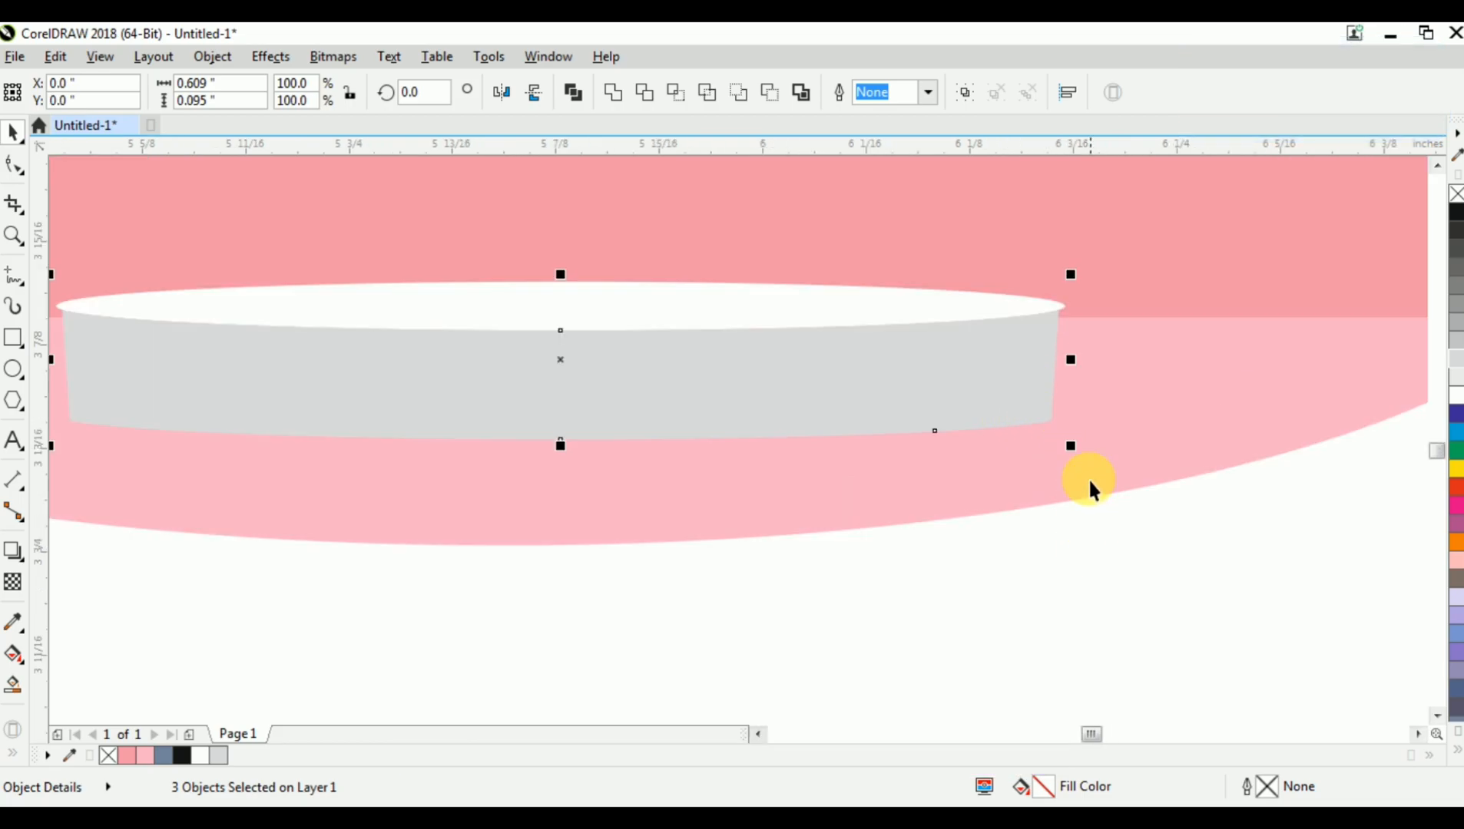
left_click_drag(1074, 374, 1104, 373)
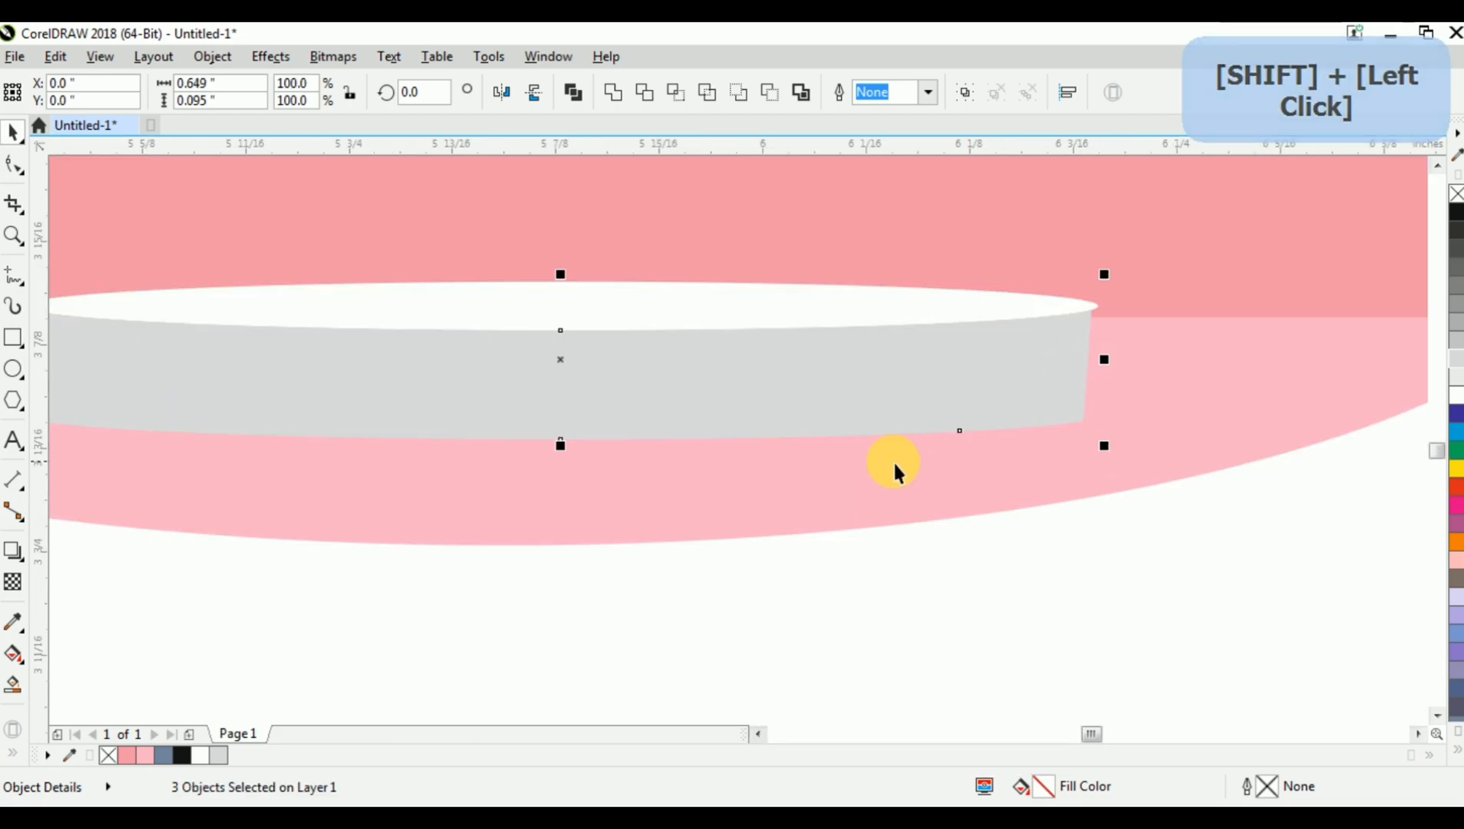
scroll(886, 463, "down", 2)
scroll(691, 380, "up", 2)
left_click_drag(765, 366, 764, 343)
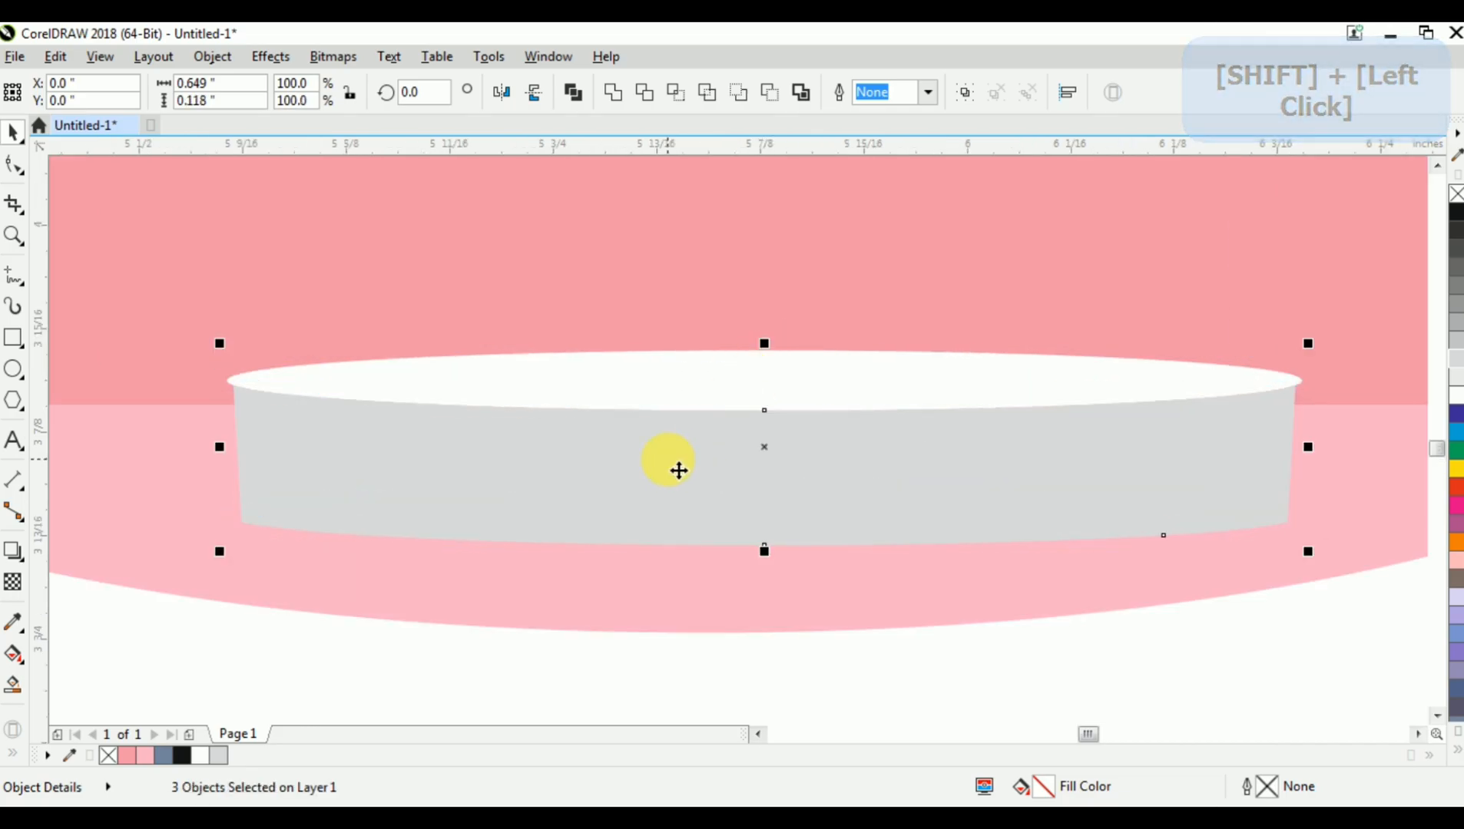
Group the grey band with its two ellipses and centre the group horizontally on the pink dome
scroll(679, 470, "down", 2)
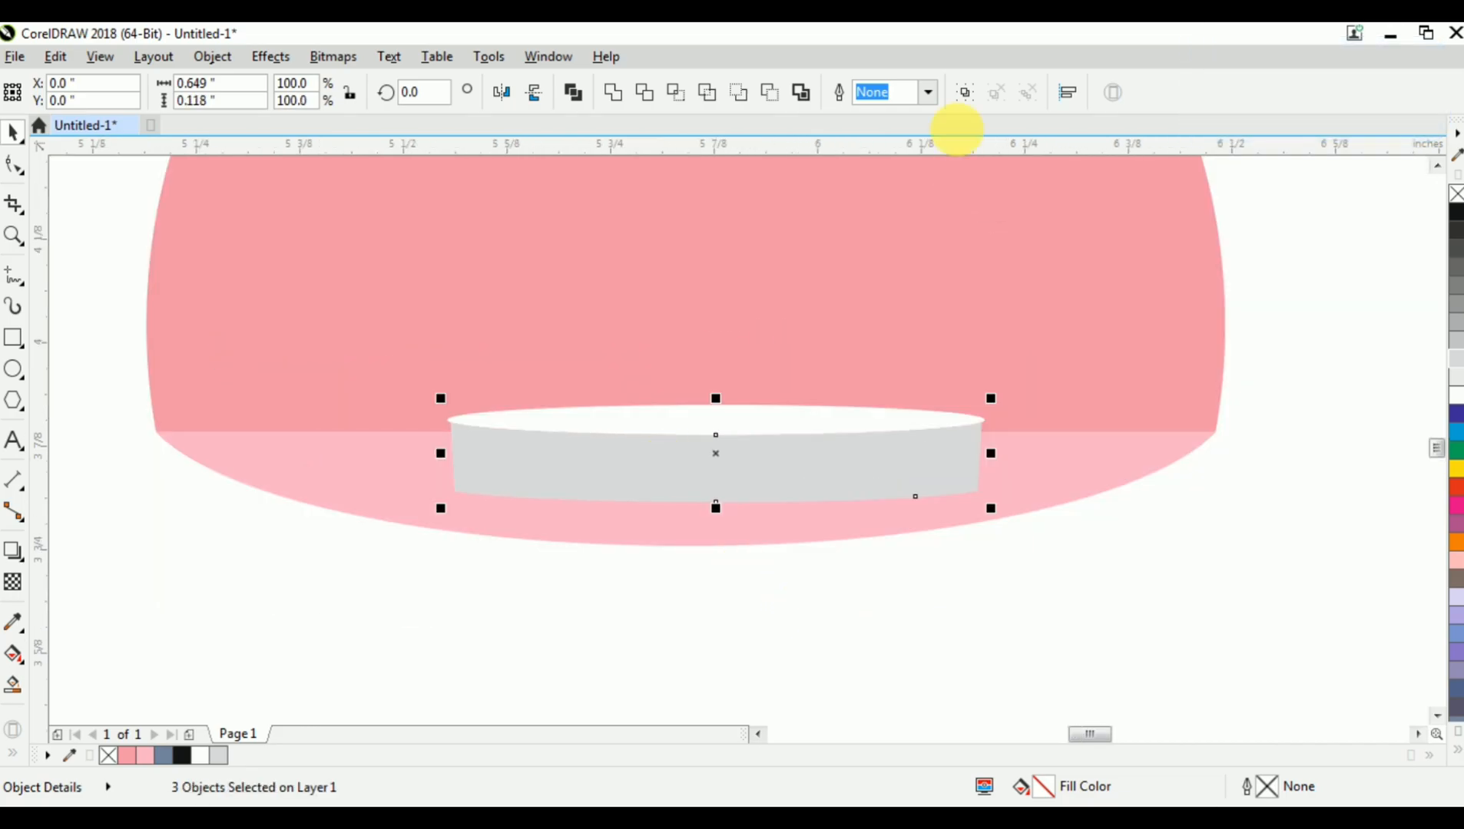
key("ctrl+g")
left_click(938, 394, "shift")
key("c")
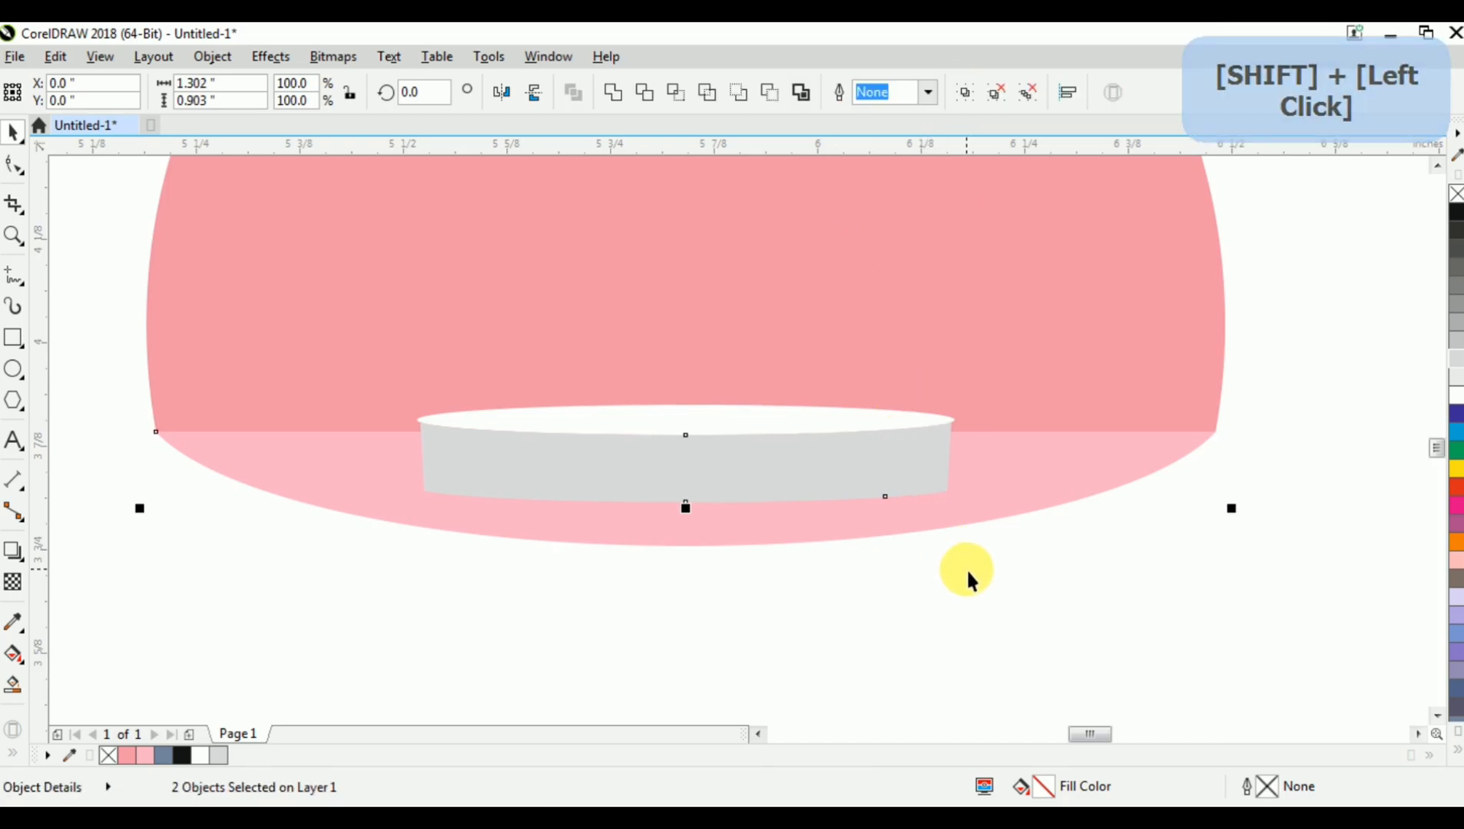
left_click(967, 575)
Ungroup the band and its ellipses, and select only the grey band
left_click(847, 461)
scroll(588, 492, "up", 2)
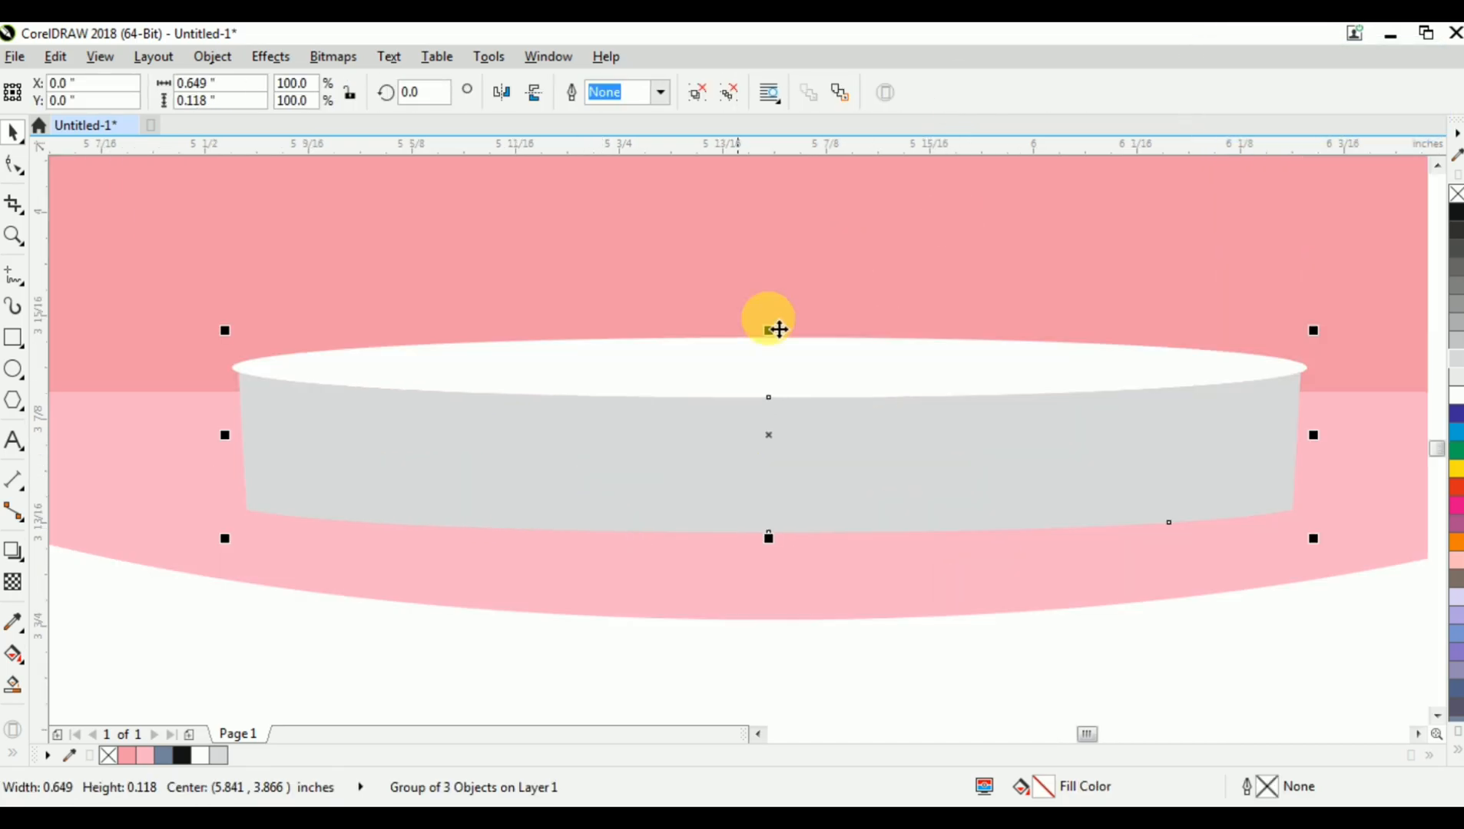
left_click(725, 92)
left_click(607, 672)
left_click(774, 458)
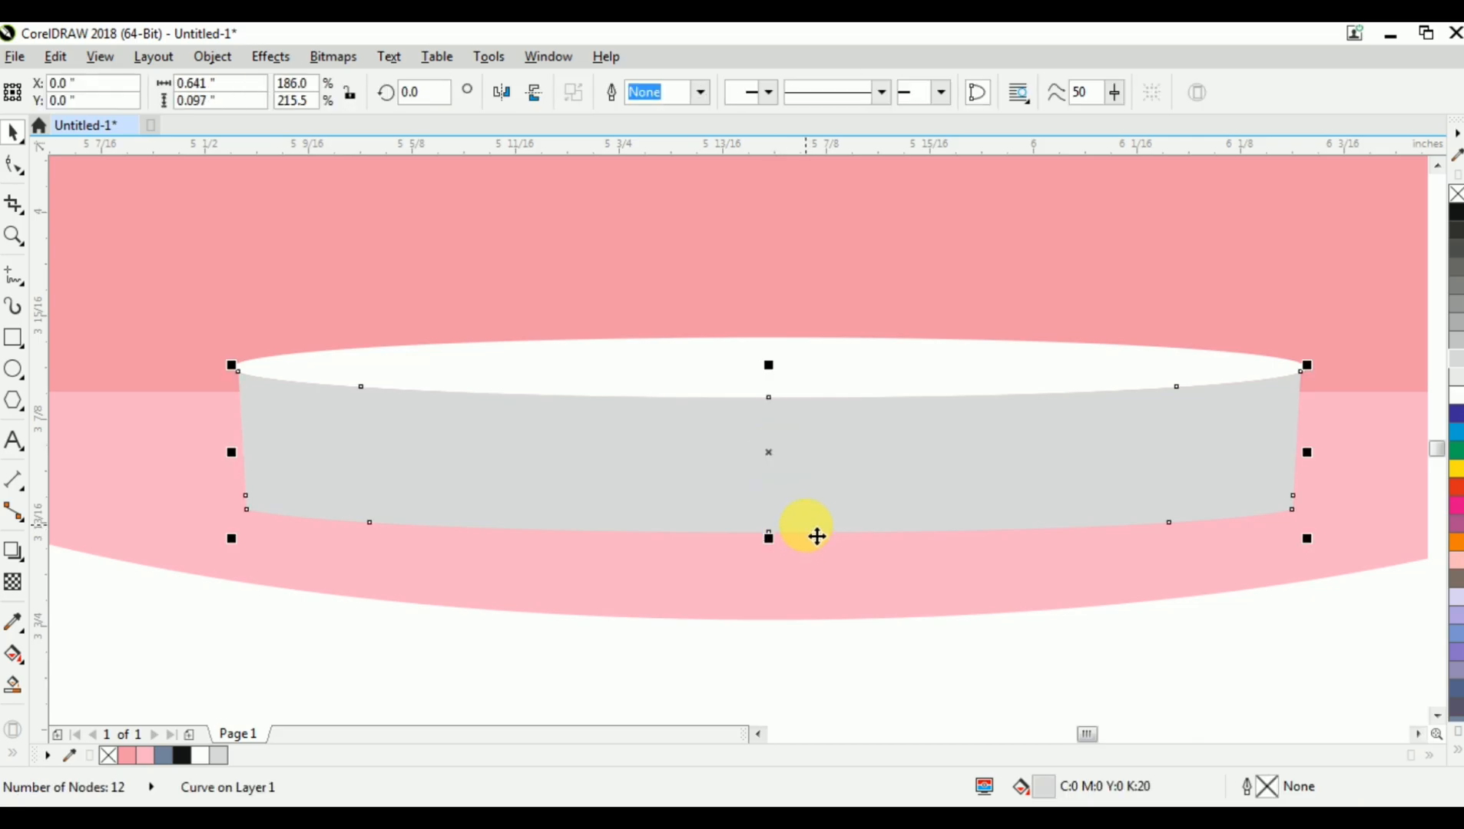
Duplicate the grey band slightly downward, fill the copy with blue and order it one level behind the original
scroll(812, 516, "up", 2)
left_click_drag(825, 452, 814, 453)
right_click(814, 453)
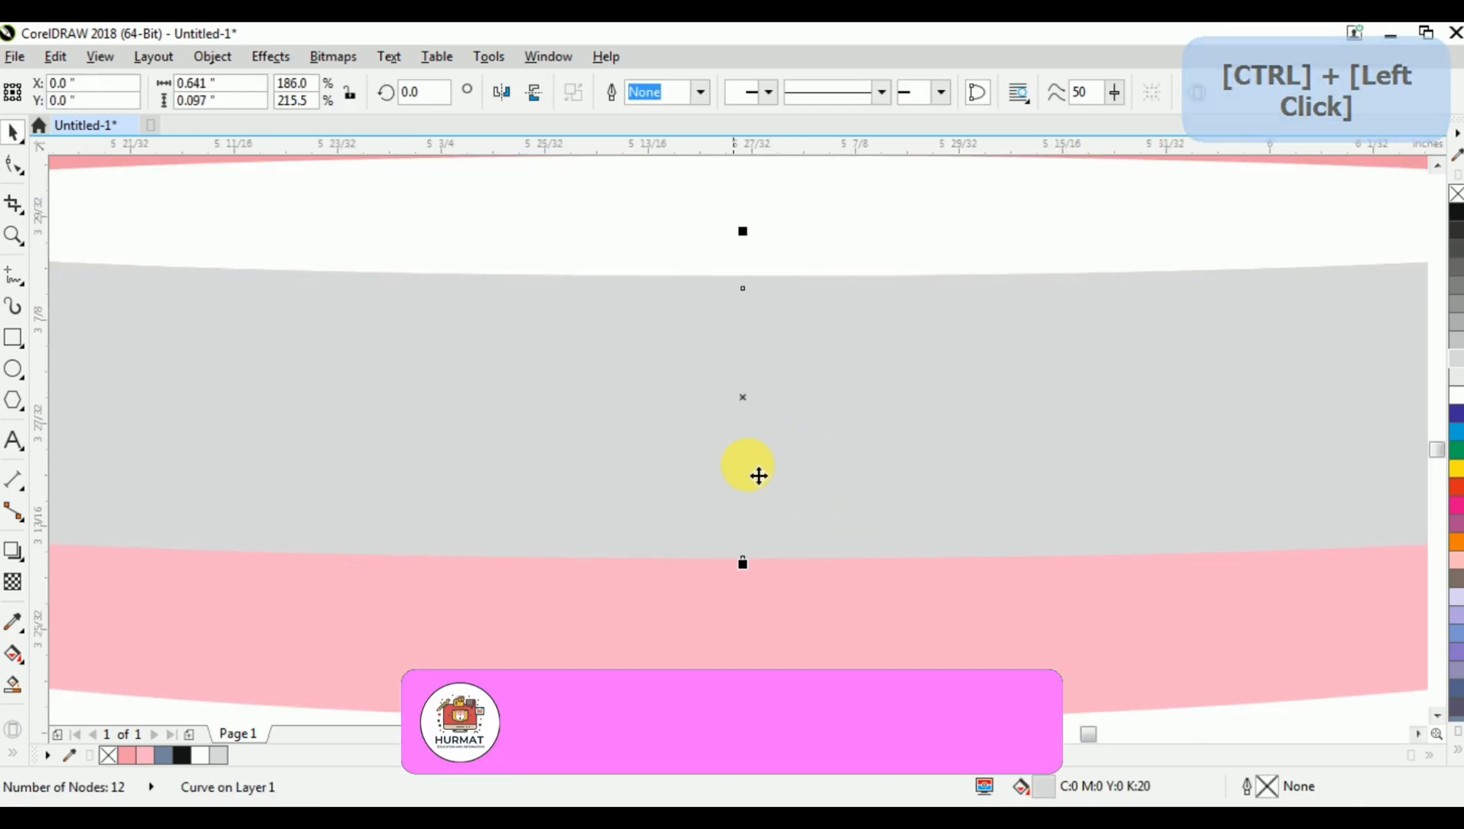
left_click(1454, 415)
key("ctrl+Page_Down")
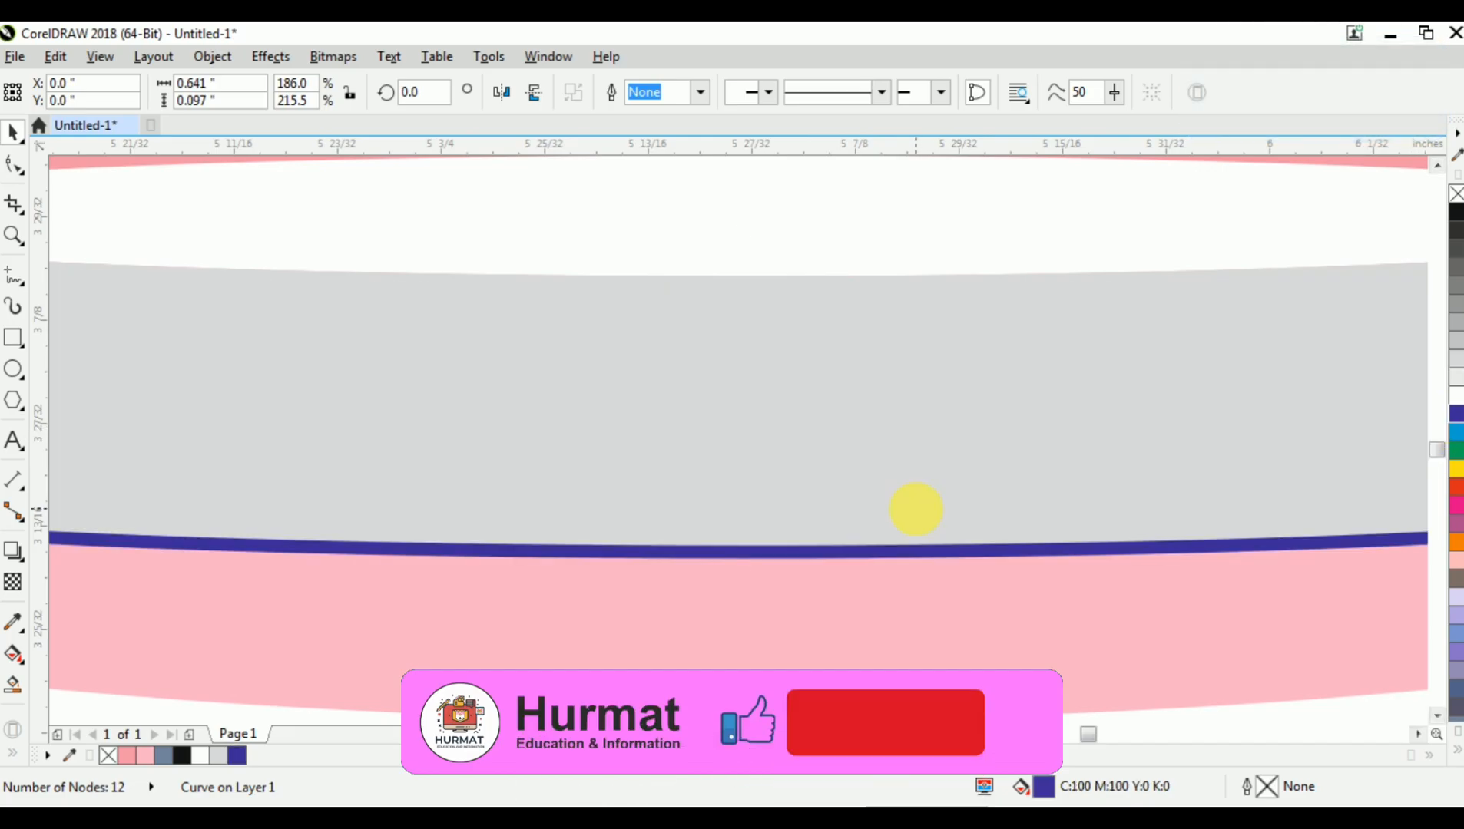
Recolour the offset copy 90% black and use Smart Fill to make a separate shape from the strip exposed under the grey band
scroll(916, 508, "down", 3)
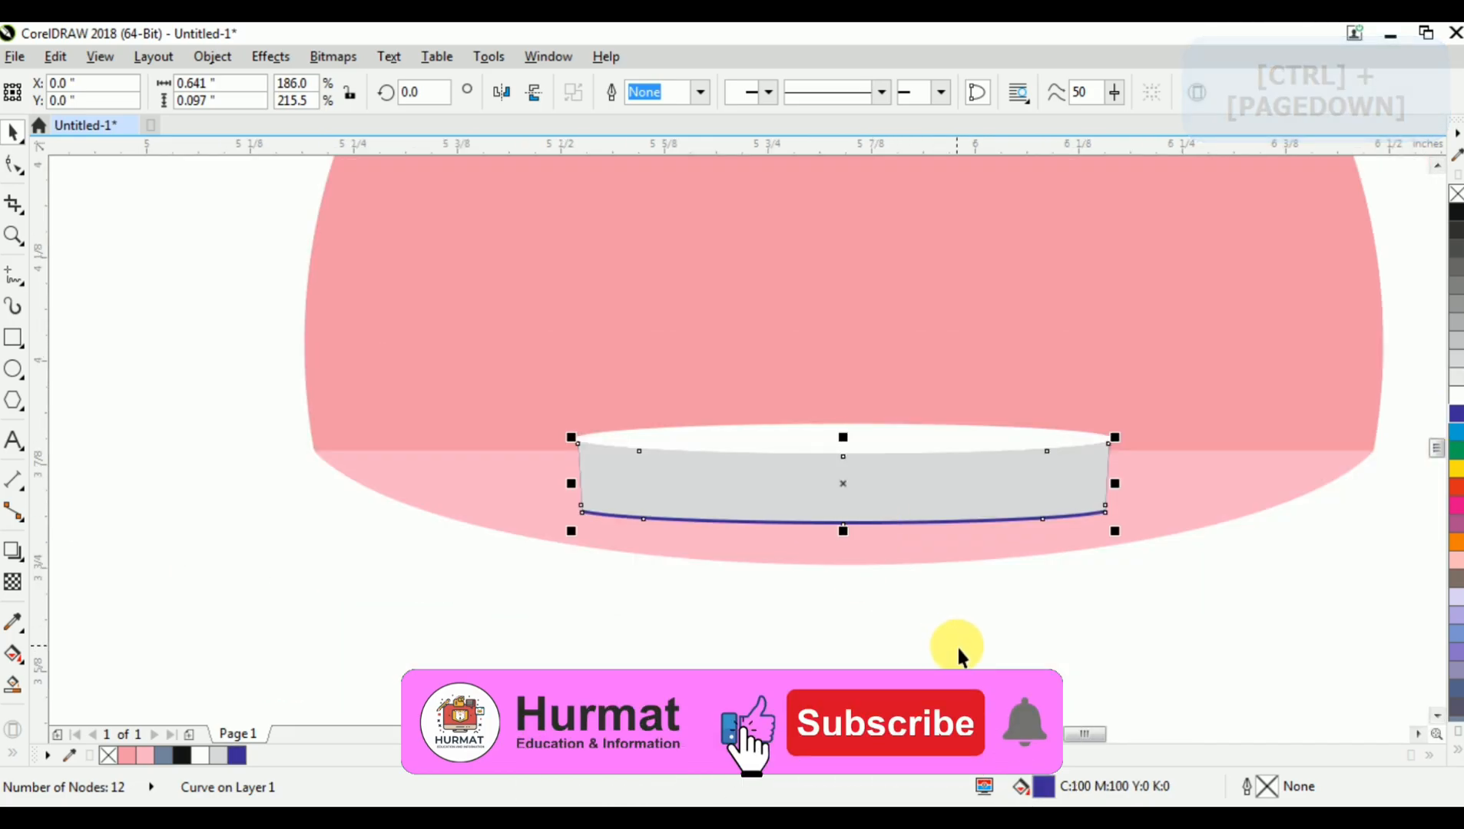
left_click(1456, 231)
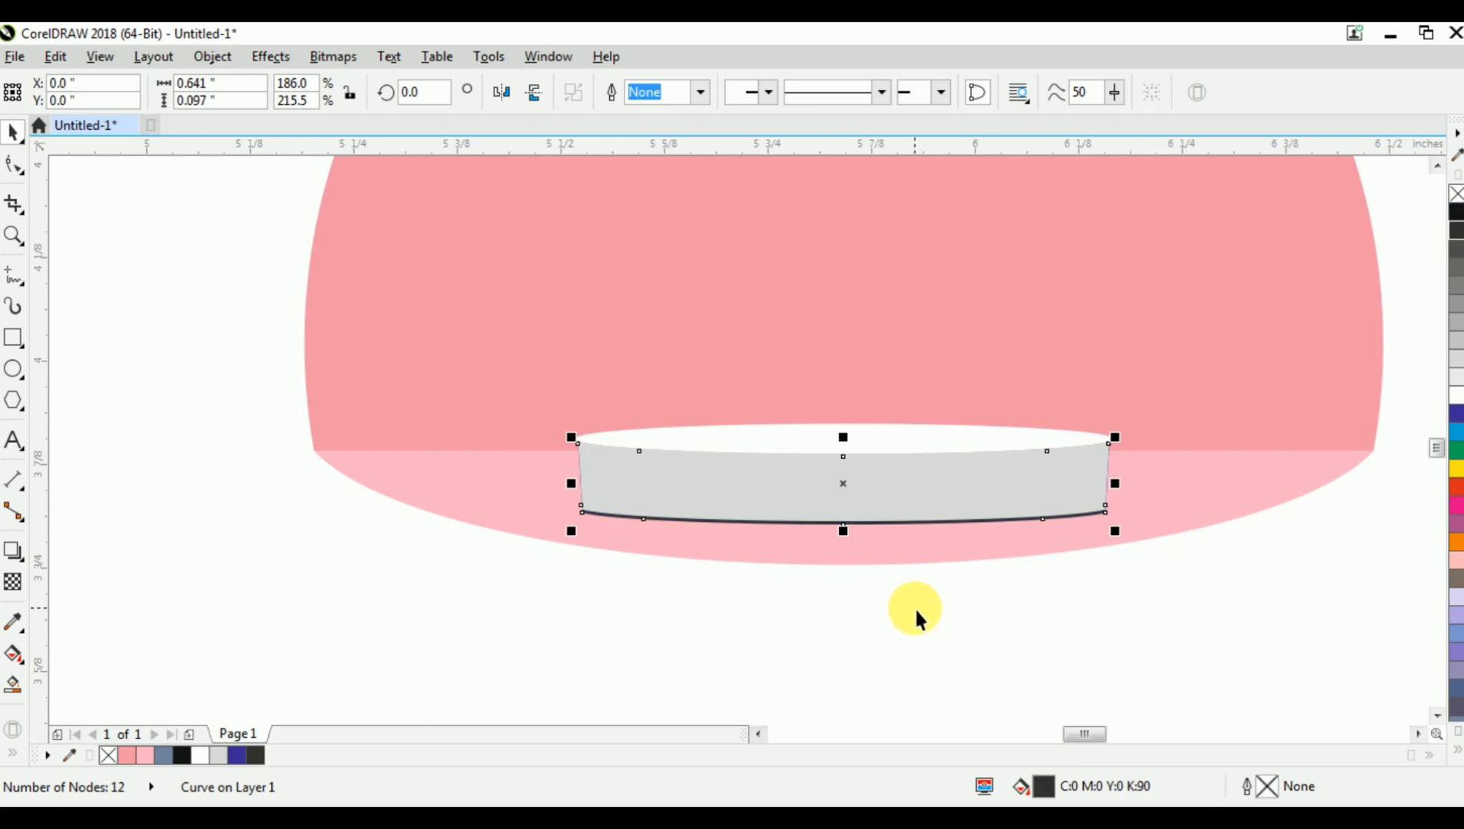
scroll(914, 608, "up", 2)
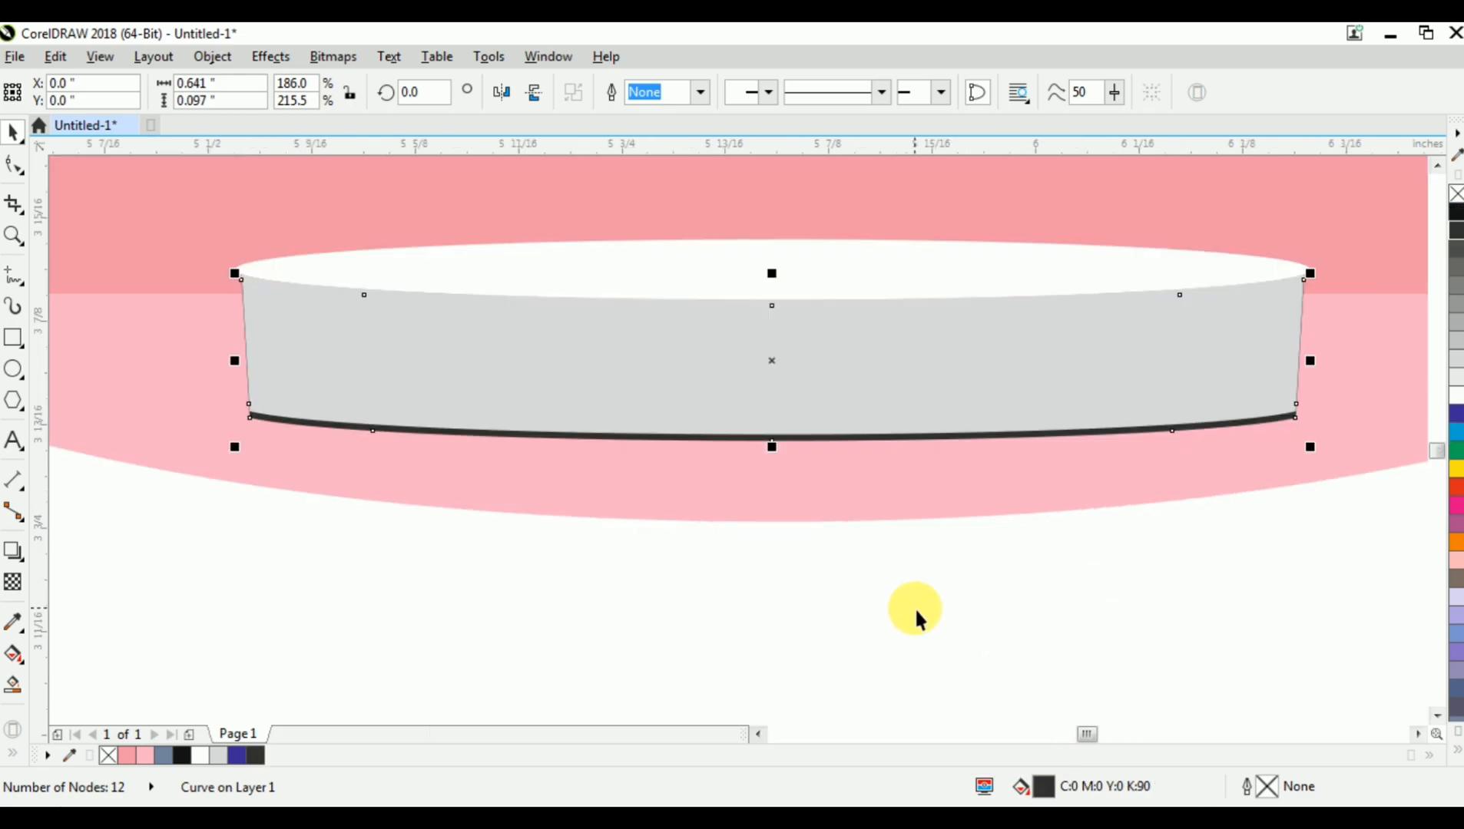
left_click(17, 691)
scroll(603, 453, "up", 2)
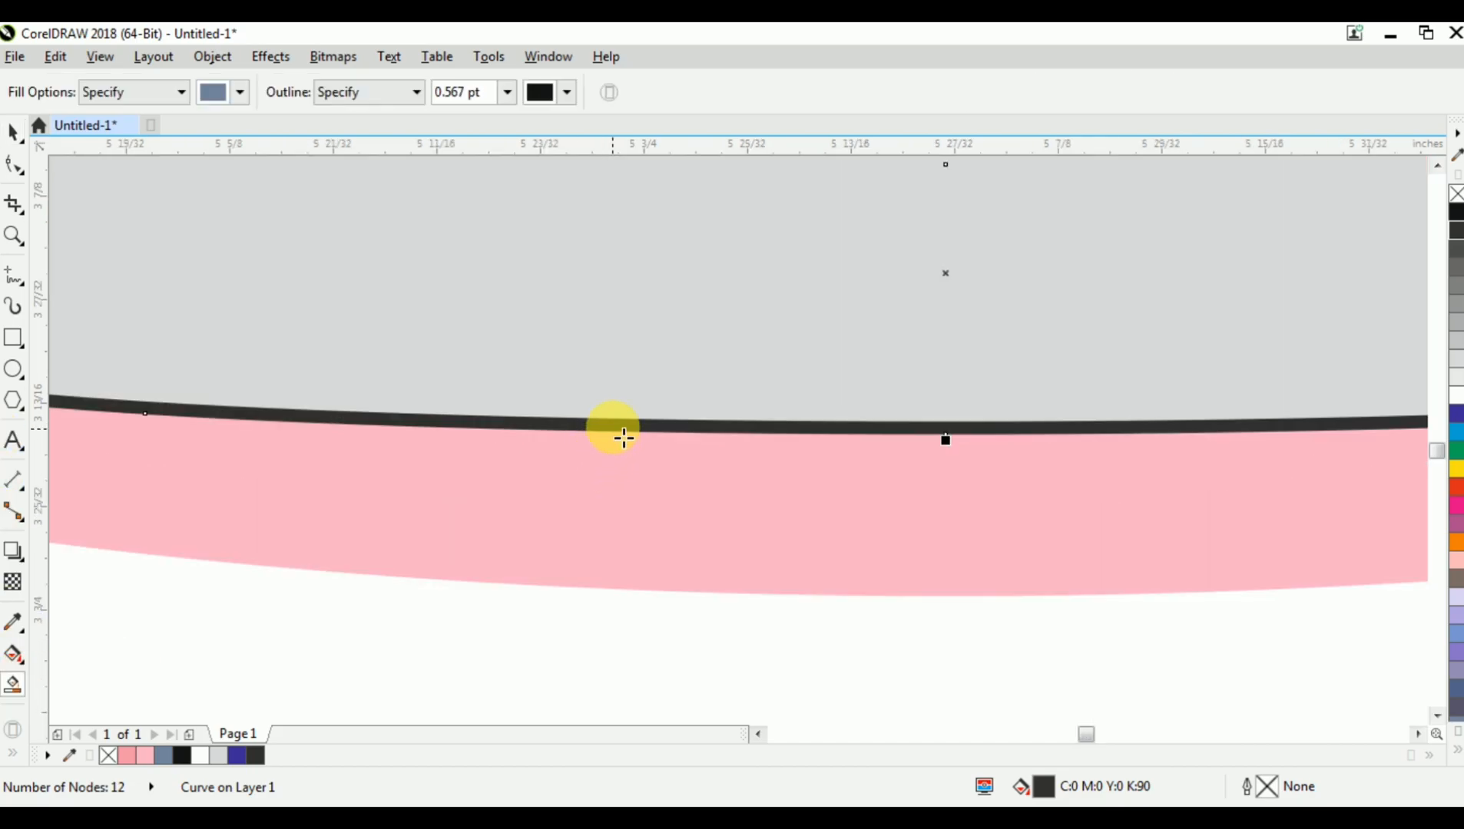
left_click(617, 428)
key("ctrl+space")
scroll(665, 518, "down", 4)
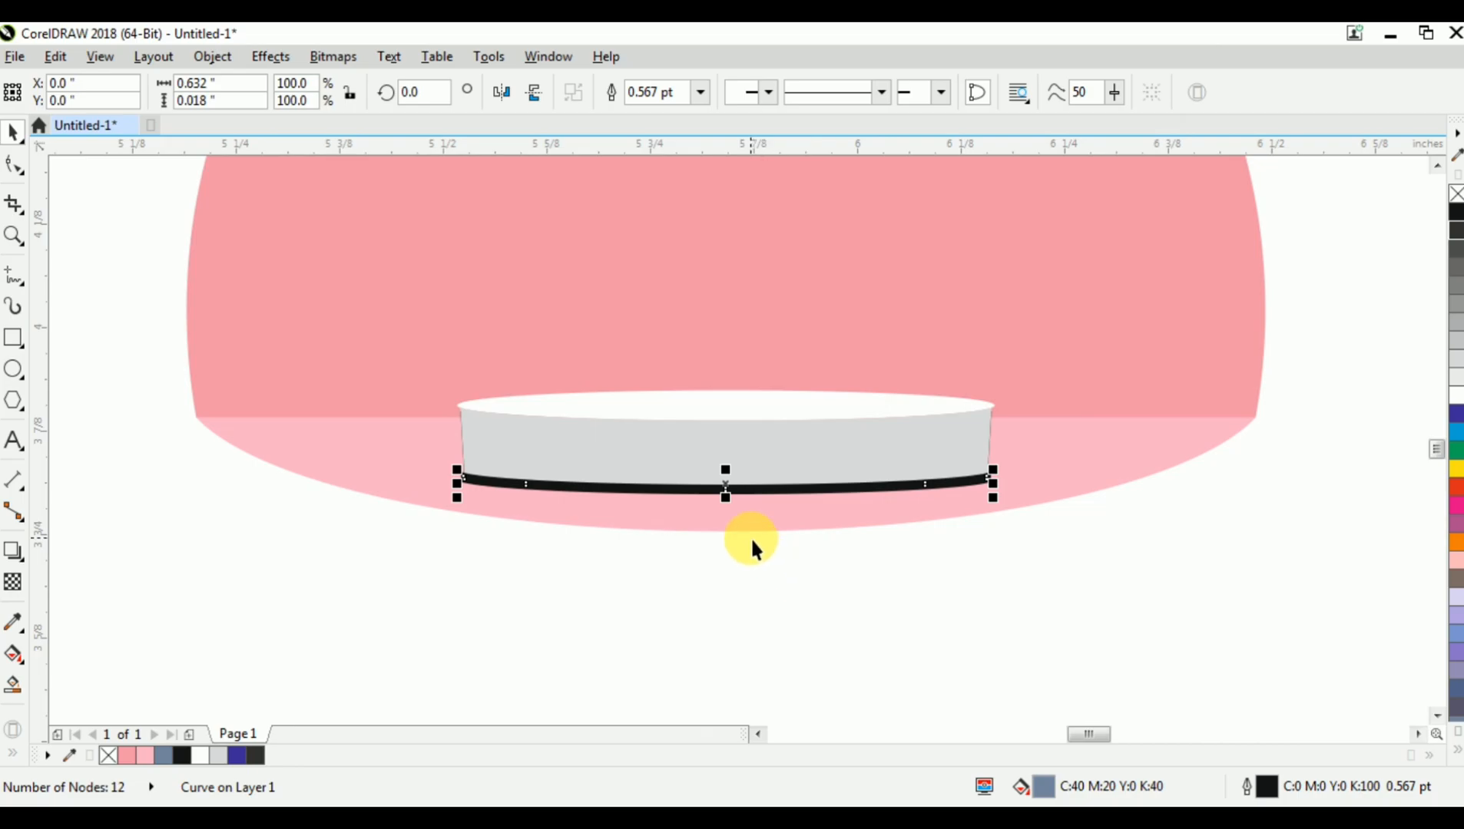
Send the grey band to the back and remove the 90% black copy
left_click(795, 453)
key("shift+Page_Down")
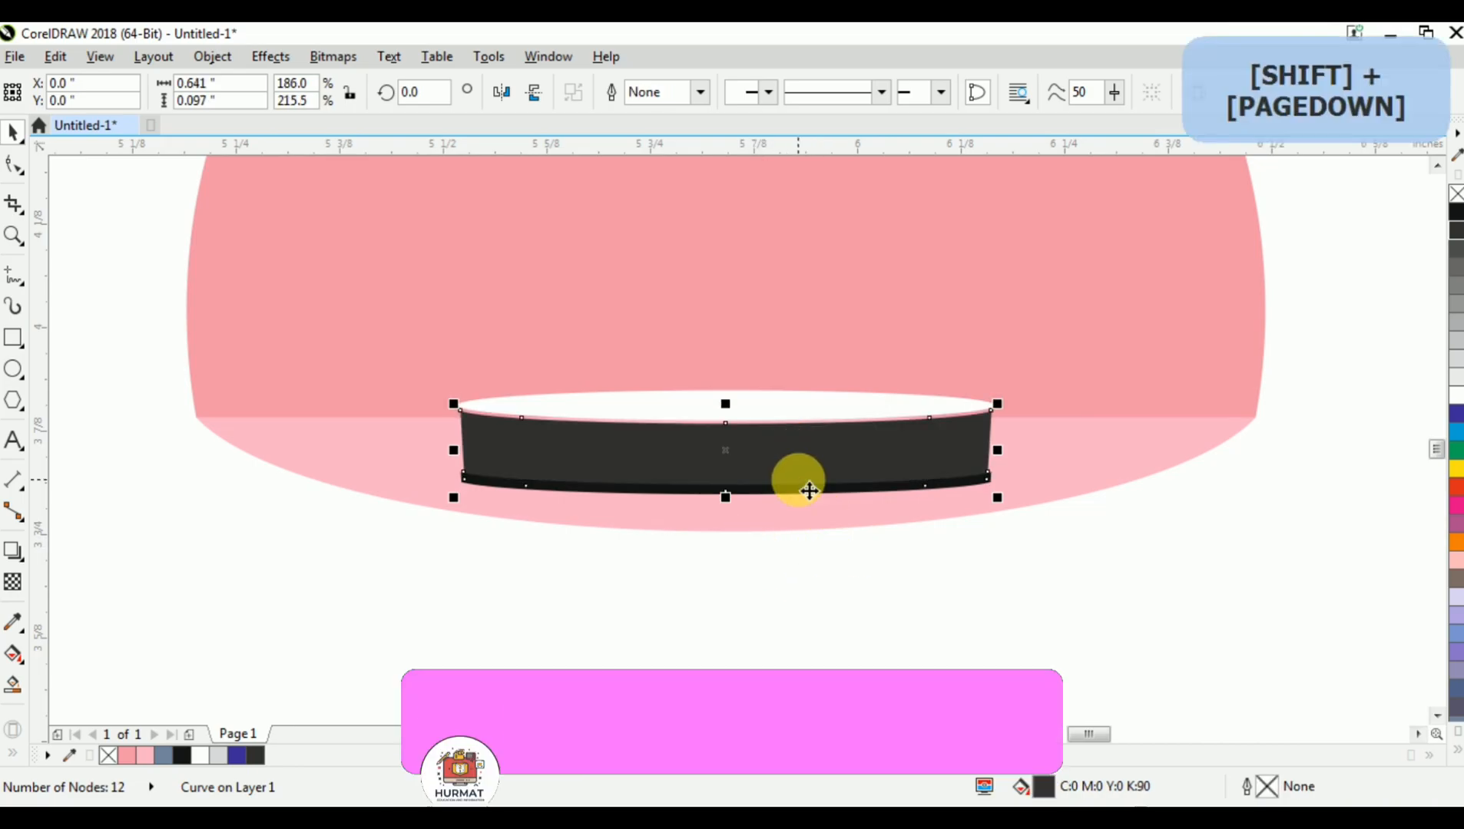
key("Escape")
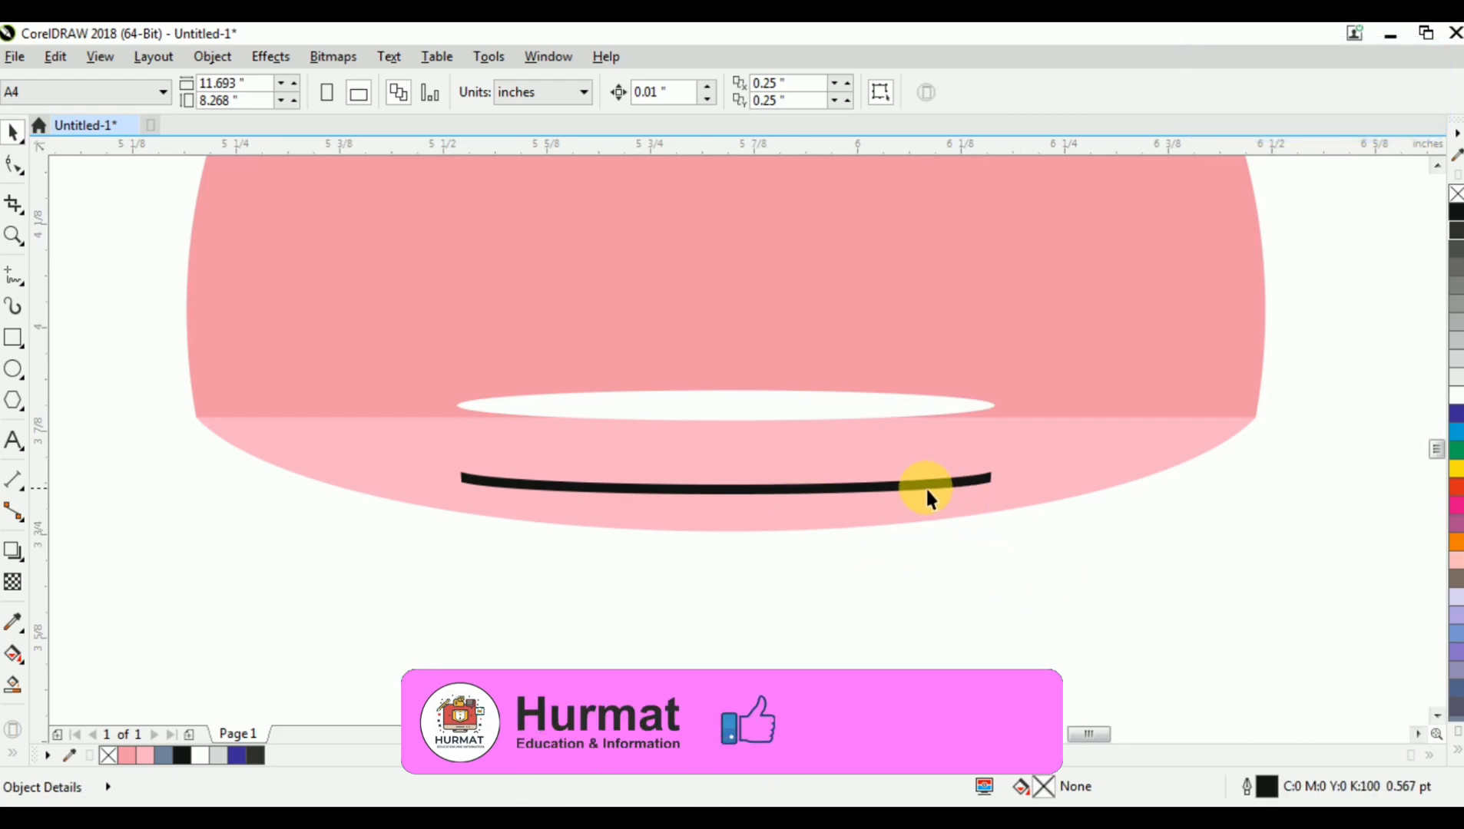
Convert the thin dark strip on the light pink base to a bitmap
left_click(925, 487)
left_click(335, 60)
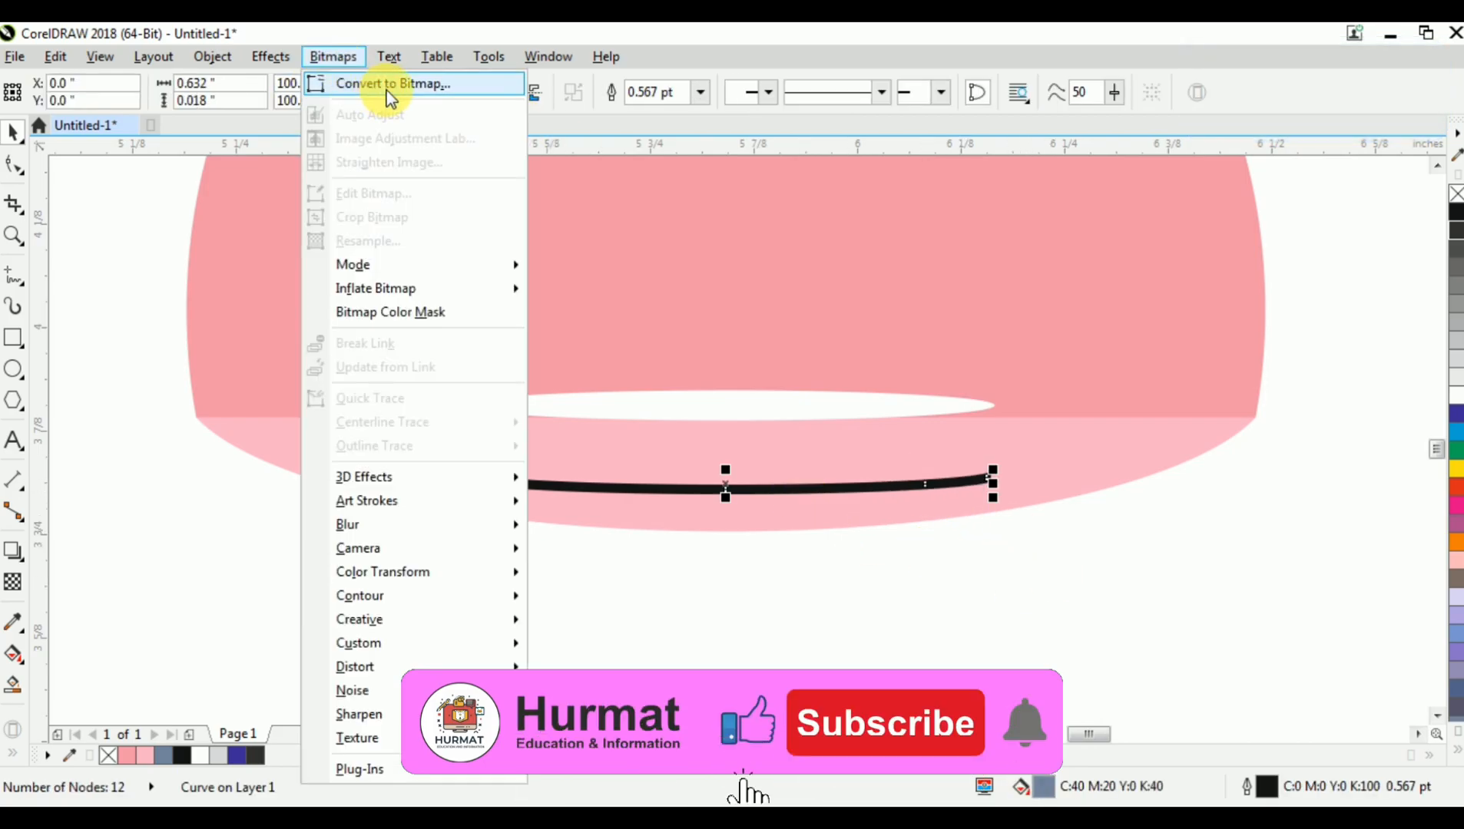
left_click(384, 86)
left_click(646, 535)
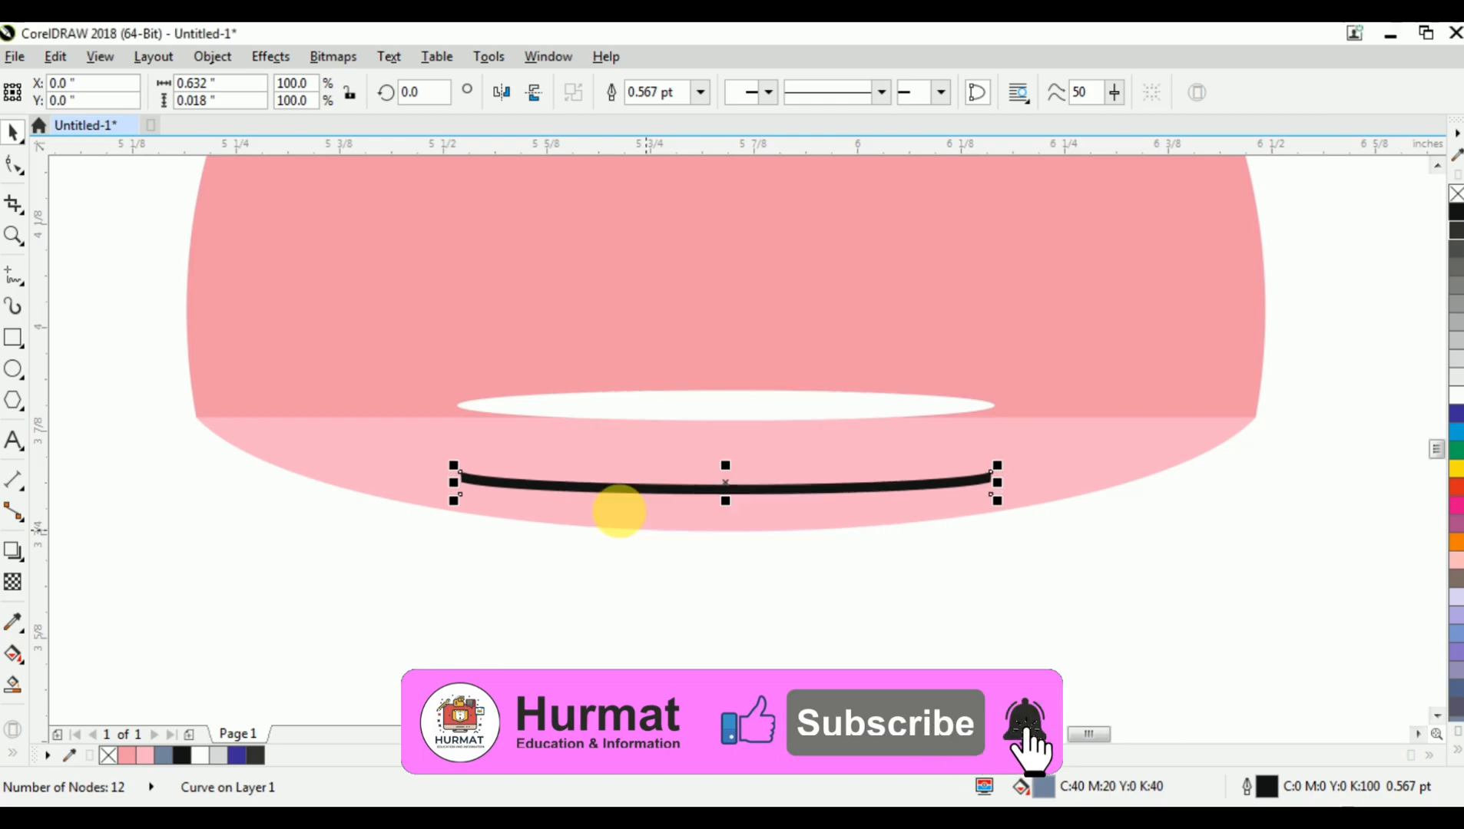
Apply a Gaussian Blur to the strip bitmap, raising the radius to make a soft shadow
left_click(345, 58)
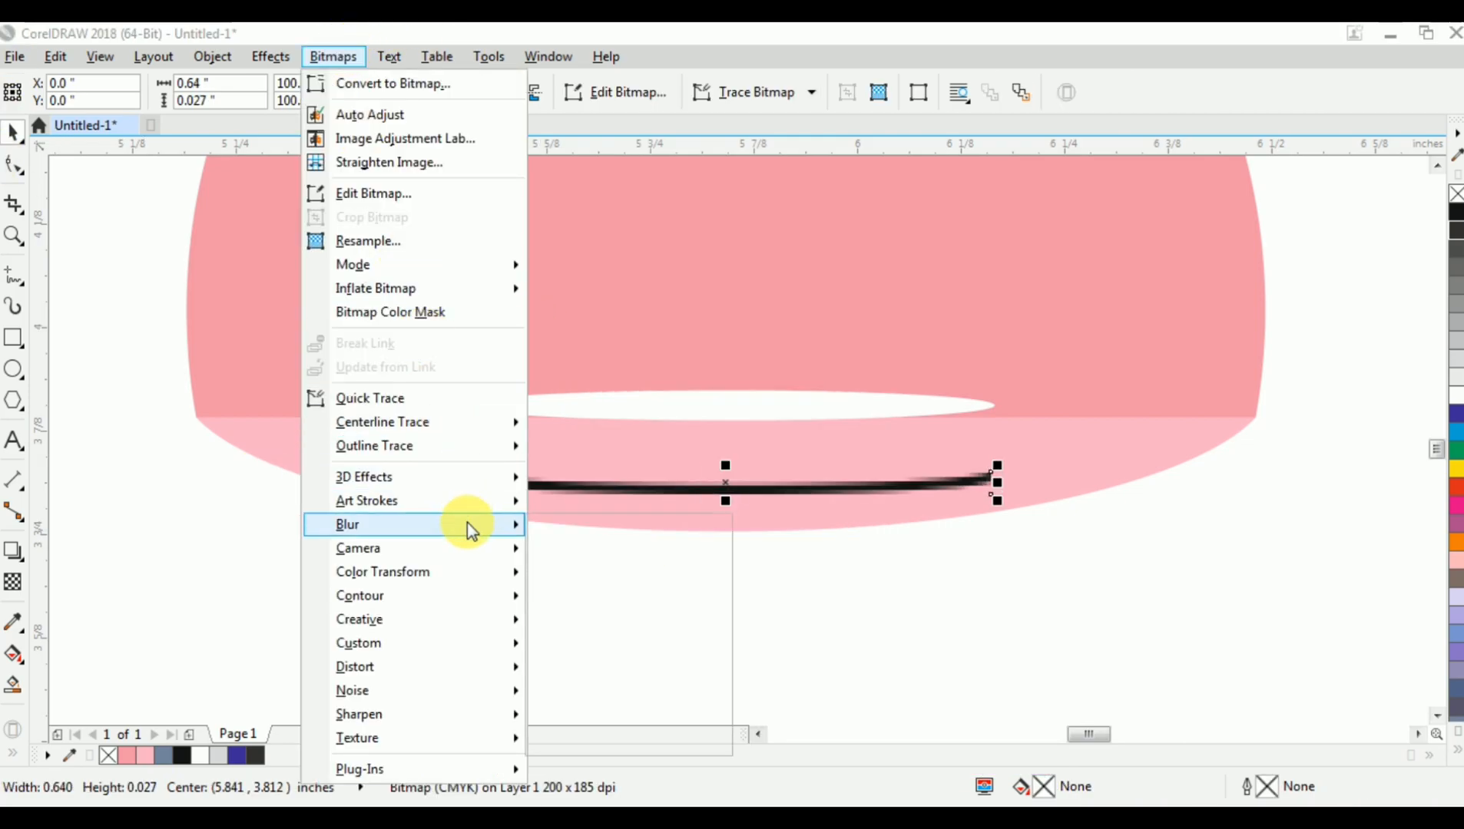
mouse_move(467, 525)
left_click(634, 548)
left_click_drag(713, 218, 1086, 206)
left_click(1225, 613)
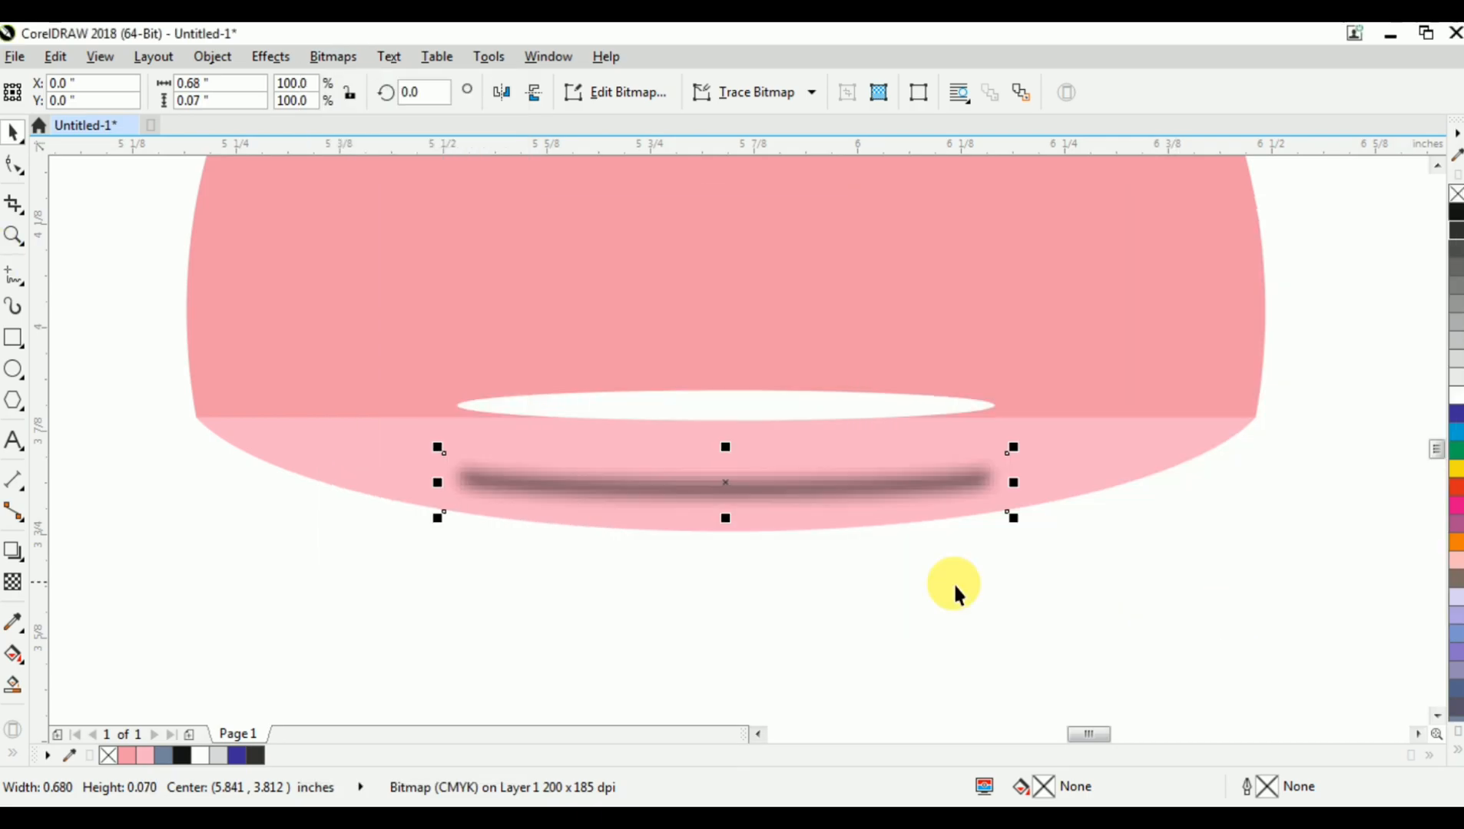
Select the podium's band and ellipses together with the blurred shadow and bring them to the front
left_click(1113, 632)
left_click_drag(1101, 627, 376, 386)
key("shift+Page_Up")
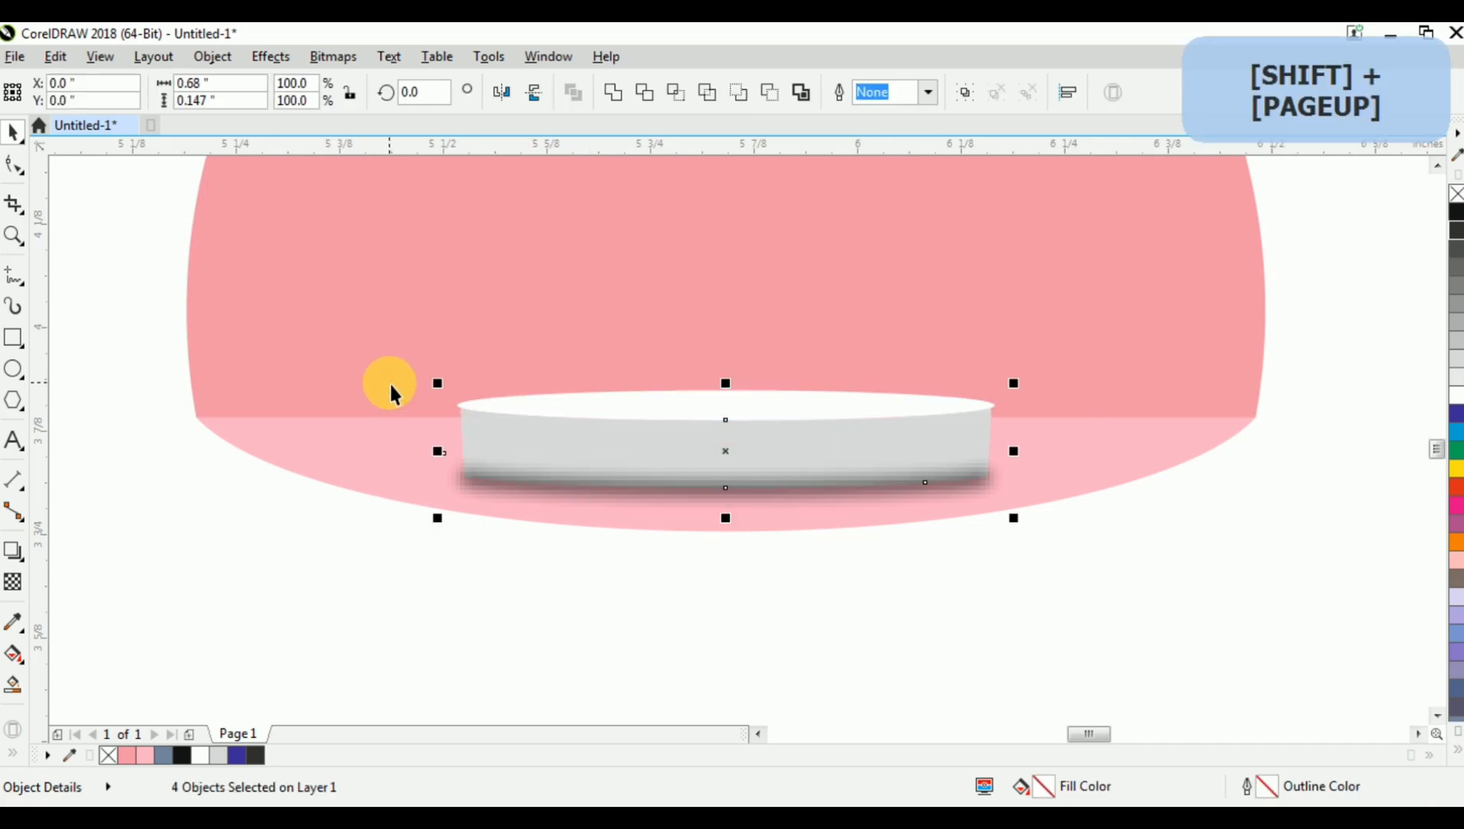
left_click(896, 616)
Order the blurred shadow behind the grey band
left_click(925, 489)
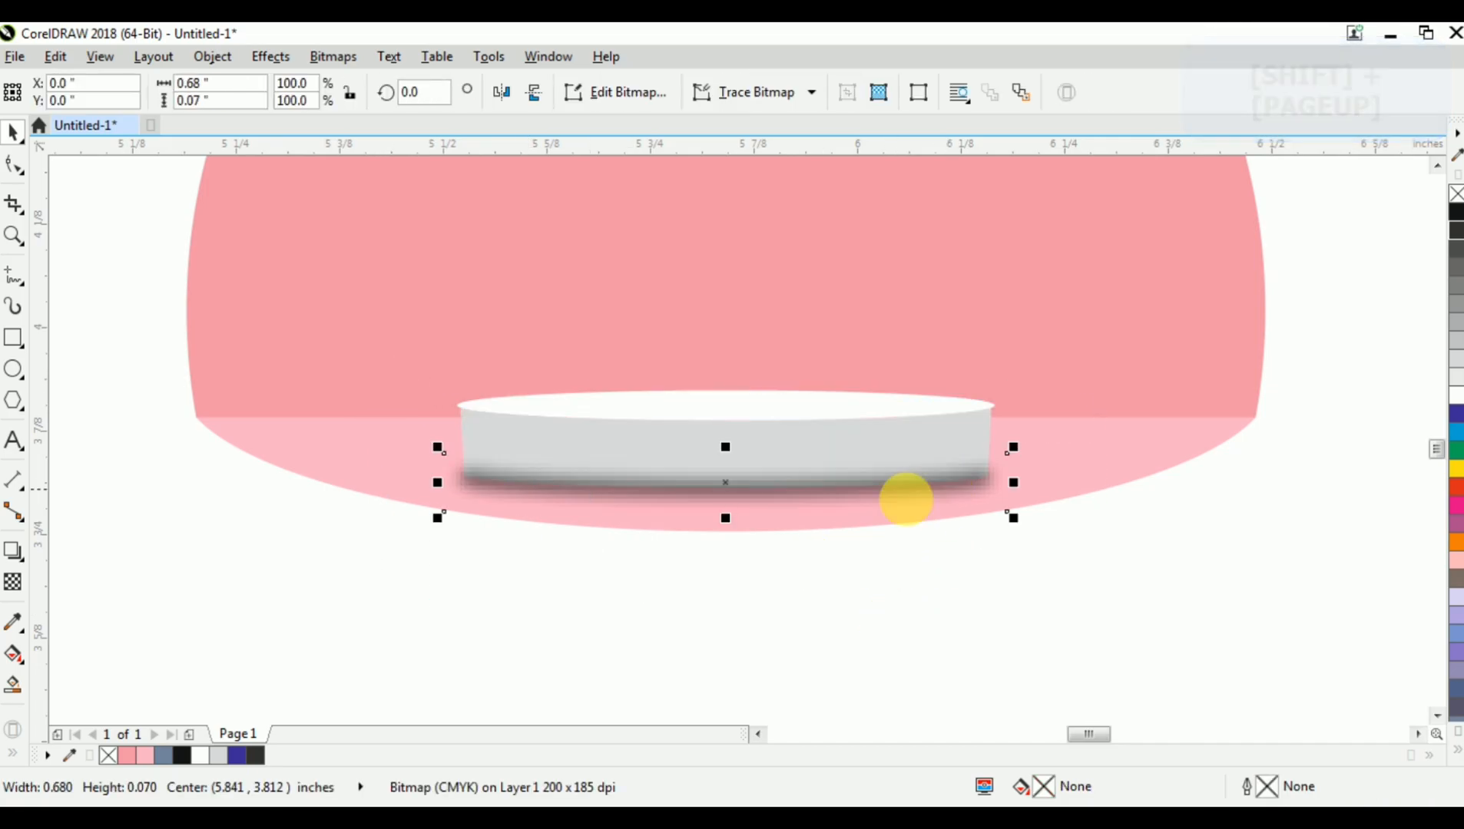
scroll(655, 519, "up", 2)
key("ctrl+Page_Down")
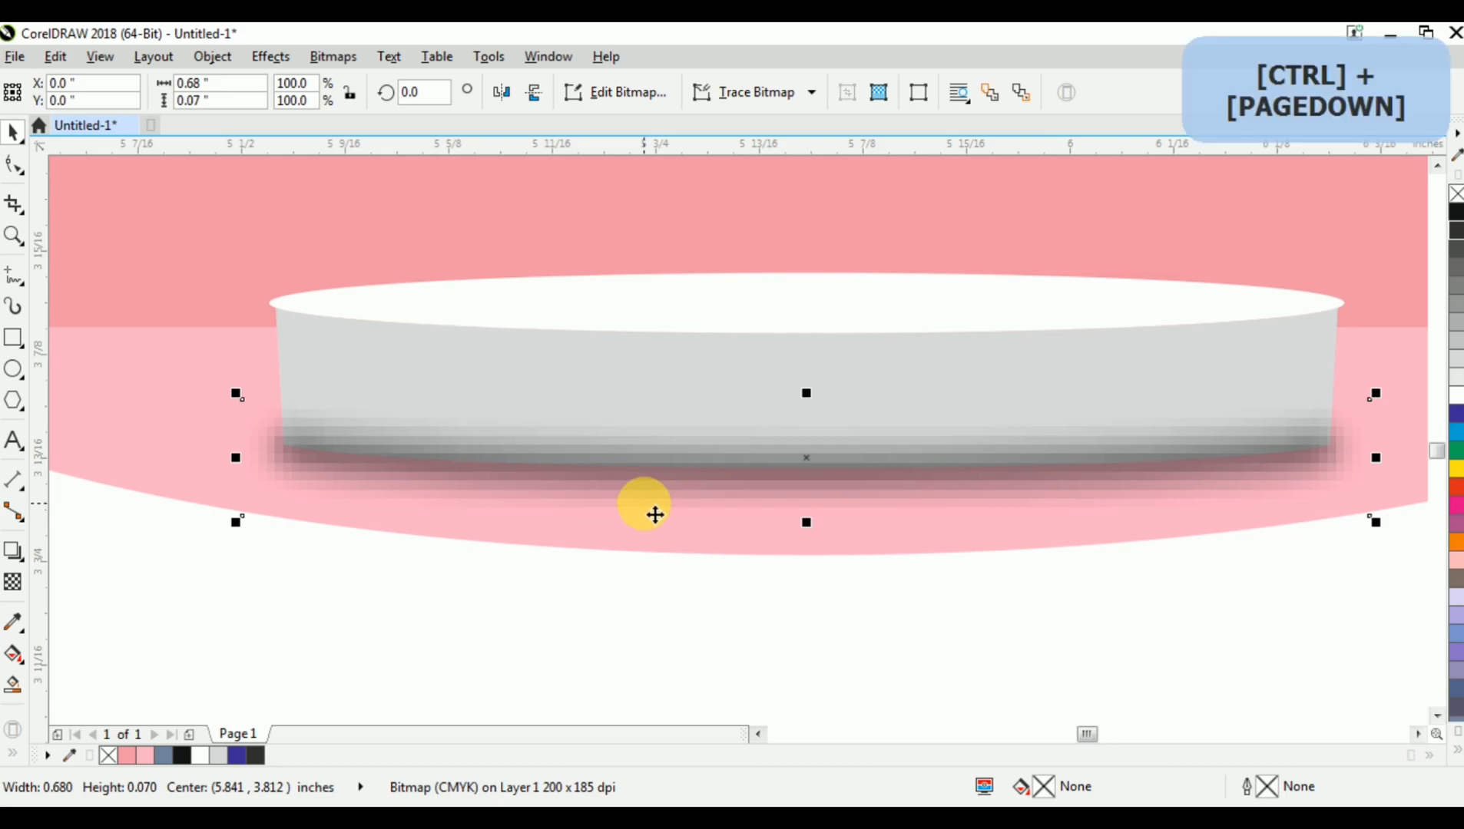
scroll(575, 538, "down", 4)
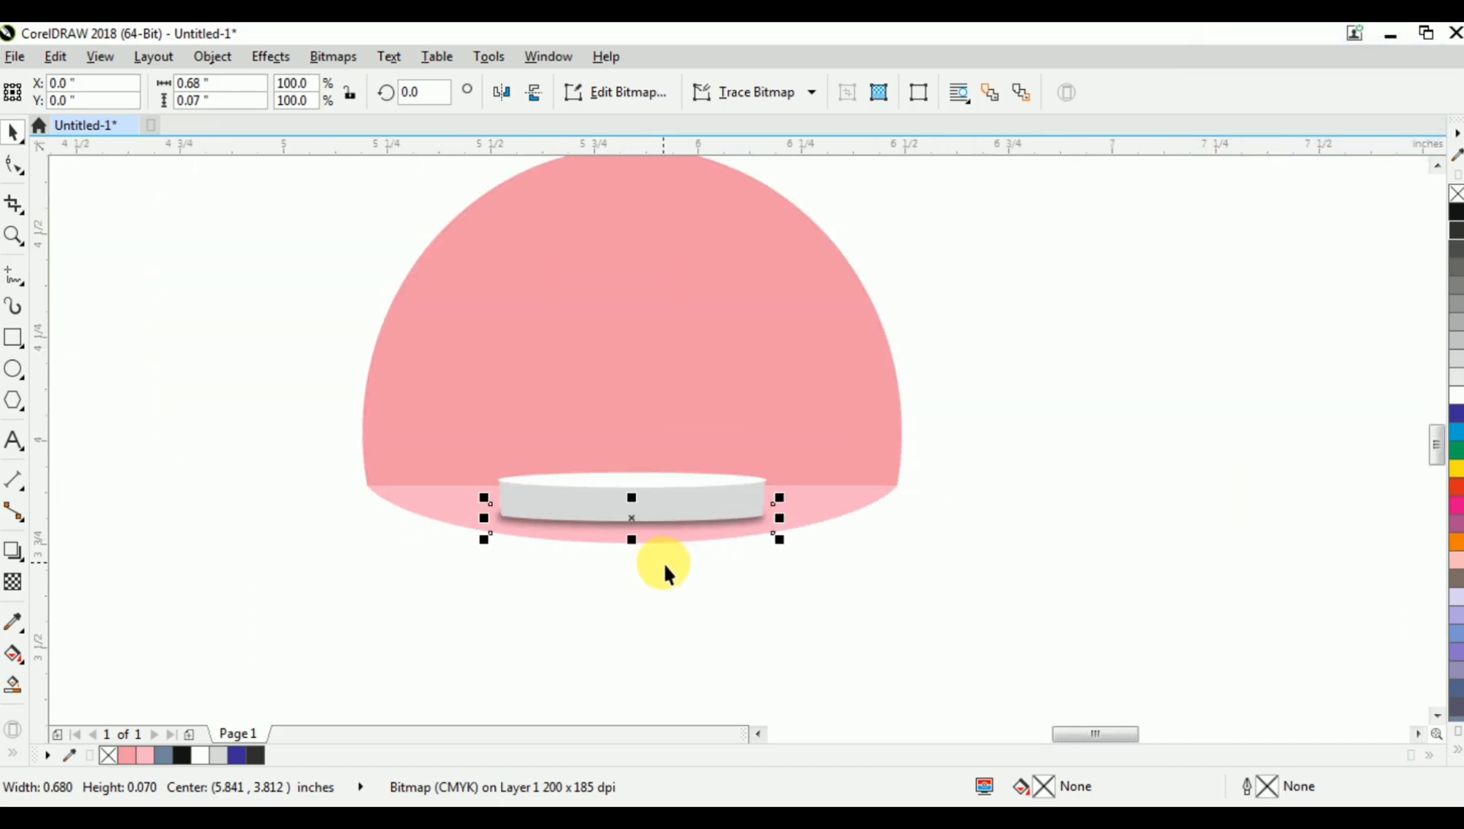
left_click(753, 594)
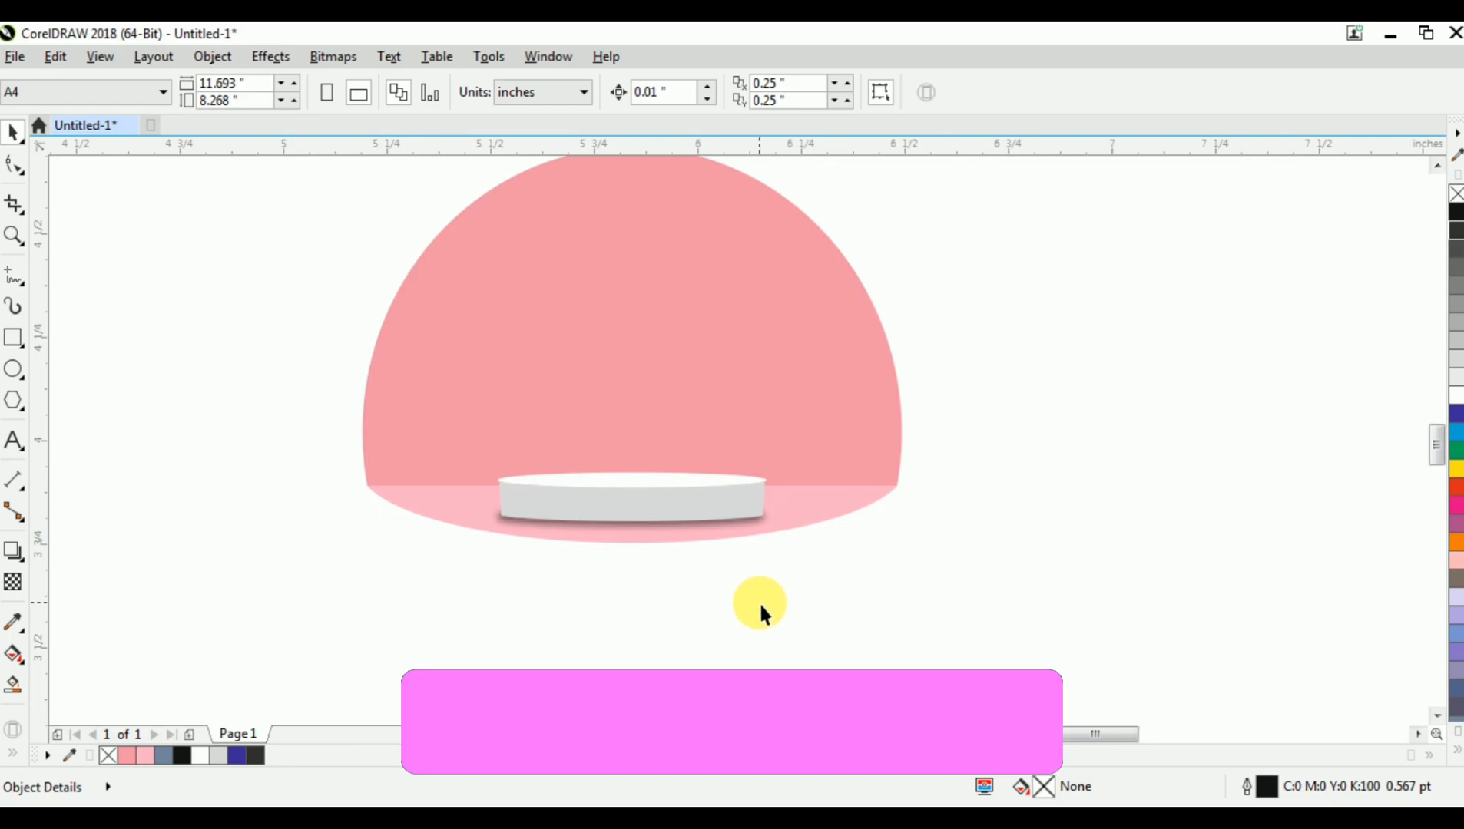
Squash the shadow vertically about its centre to about 0.052 inches high
scroll(759, 601, "down", 3)
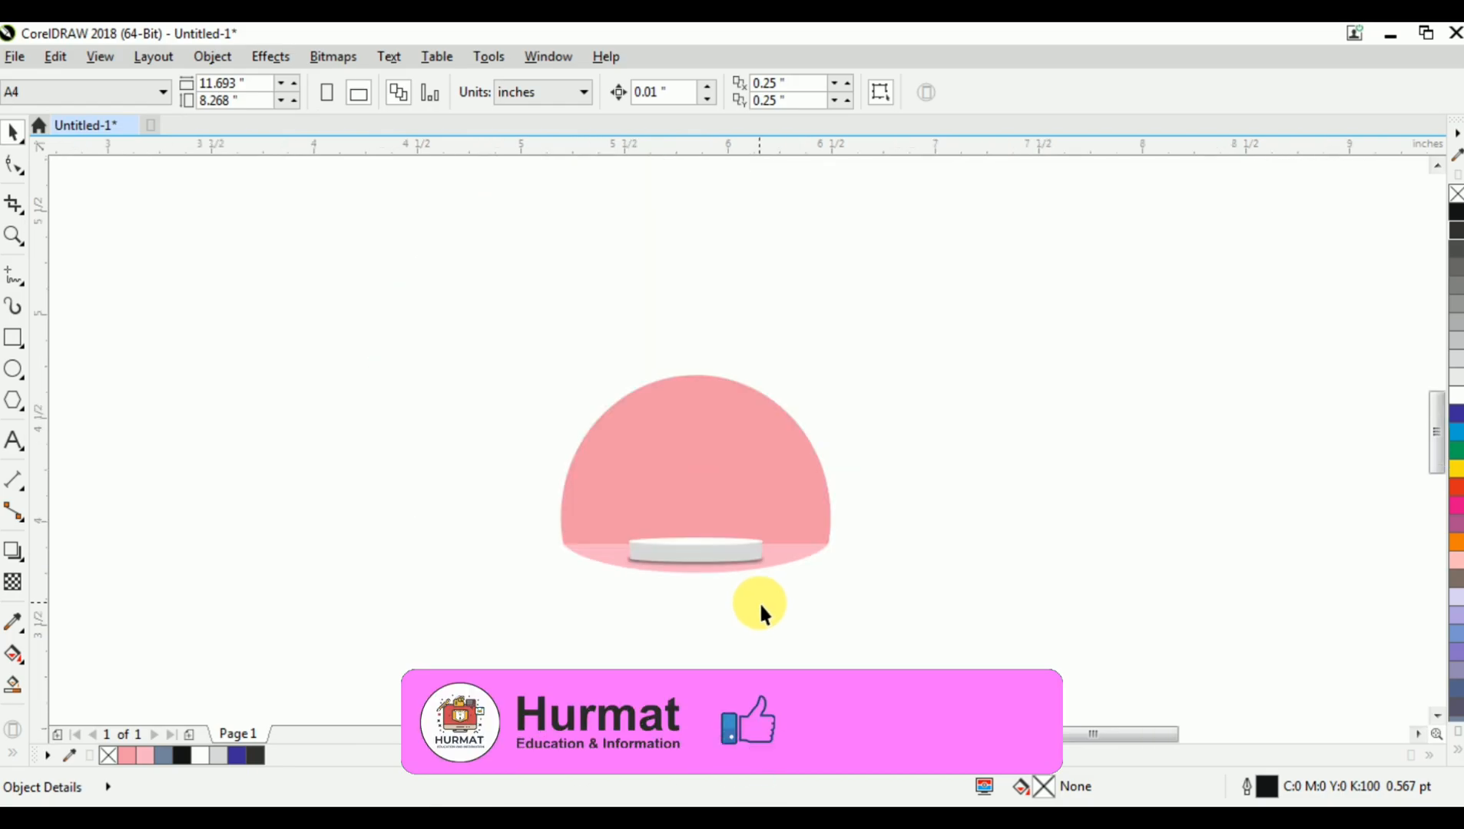
scroll(760, 604, "up", 3)
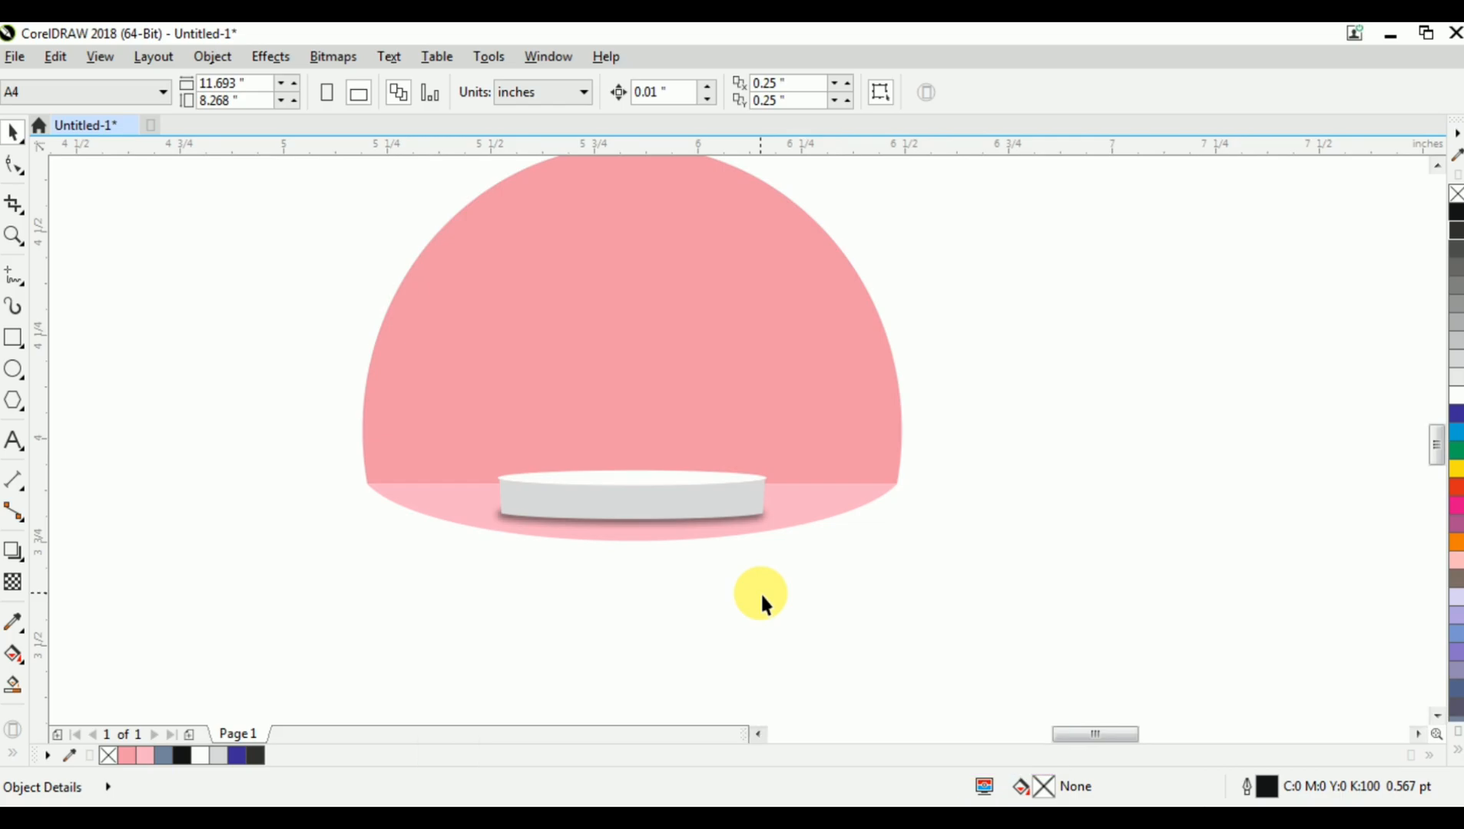
scroll(712, 532, "up", 2)
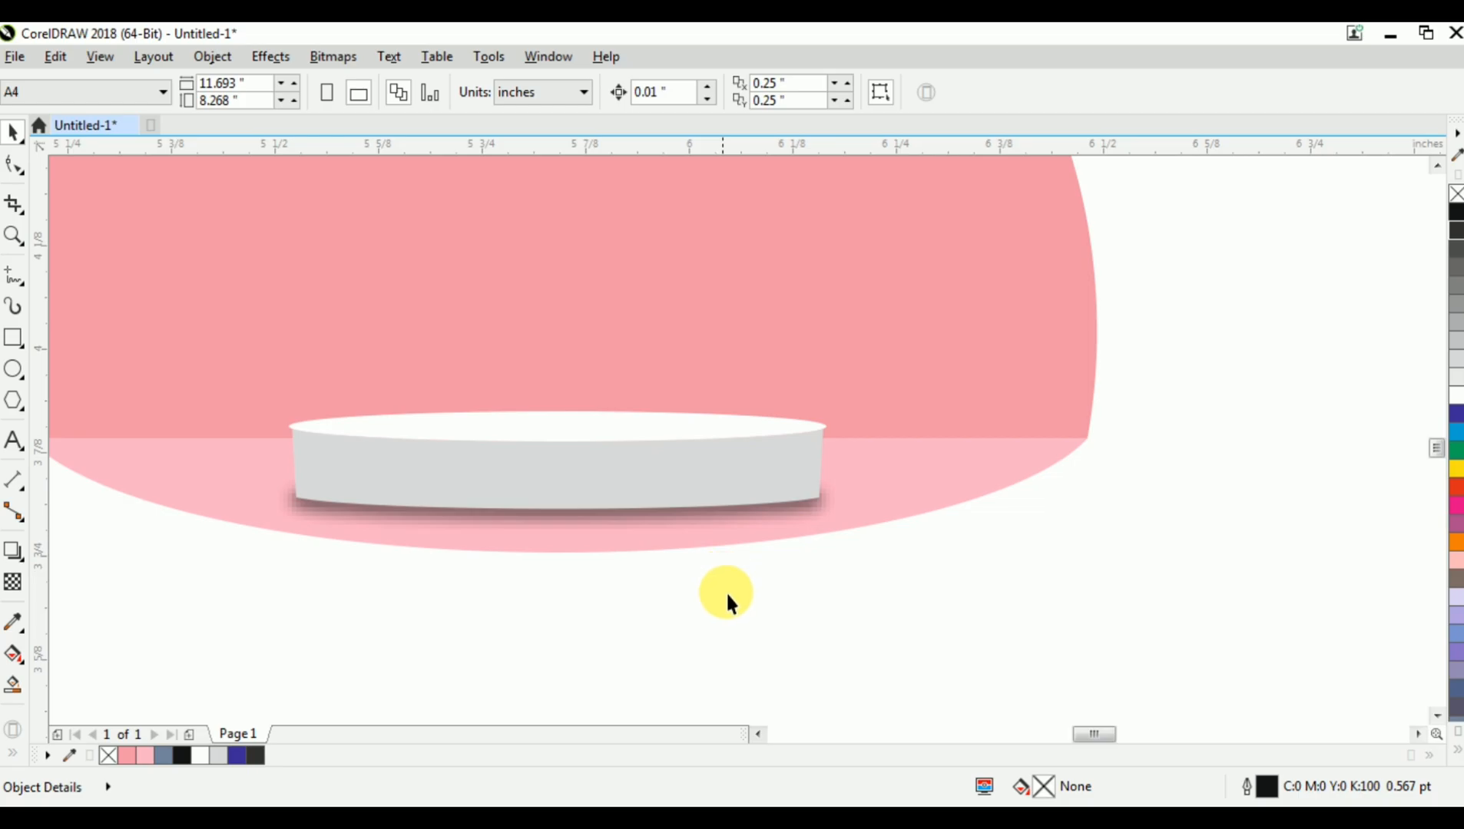
left_click_drag(355, 505, 187, 468)
scroll(425, 513, "up", 4)
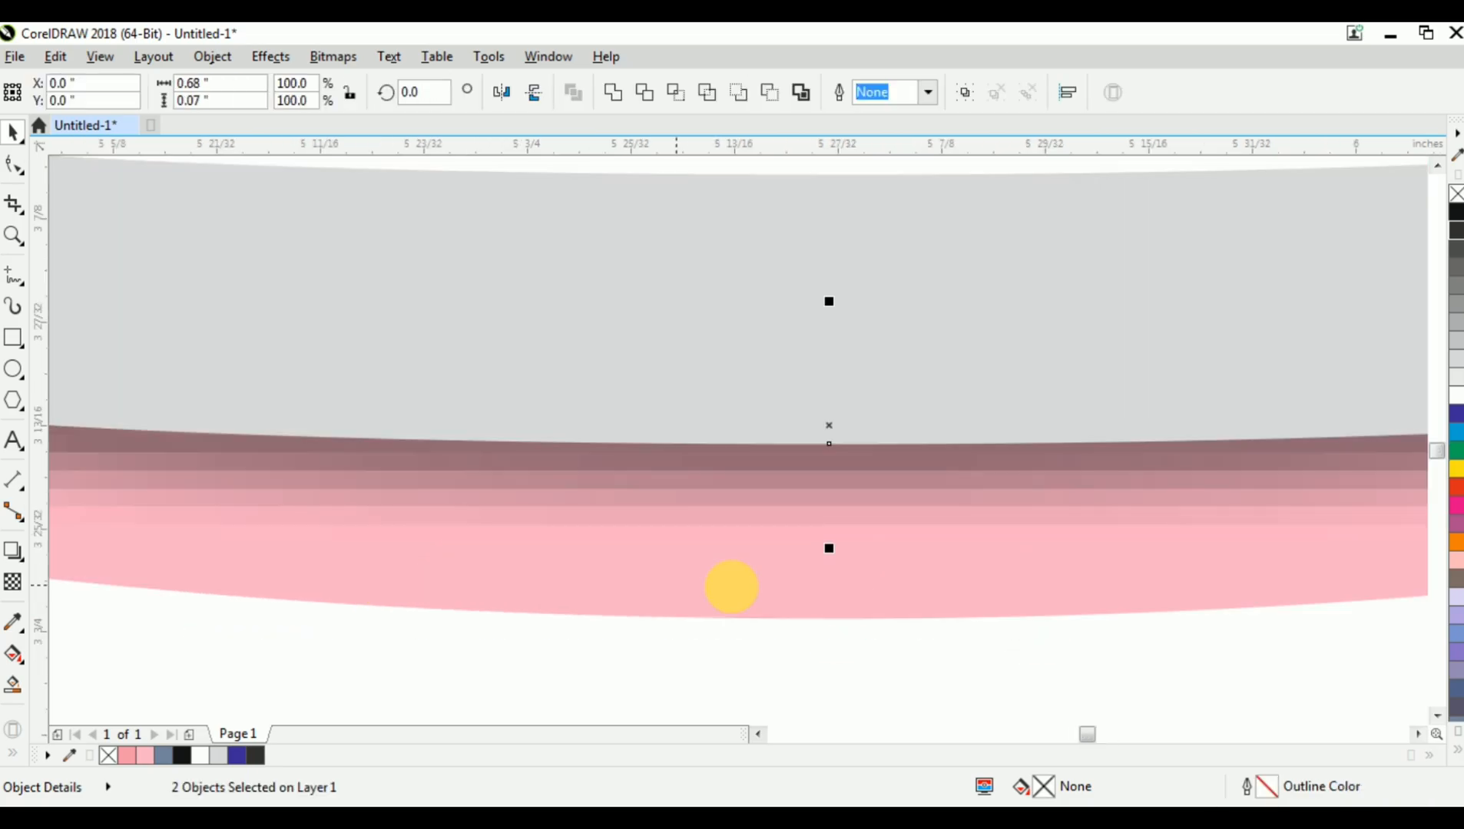
left_click_drag(844, 567, 854, 523)
scroll(844, 526, "down", 2)
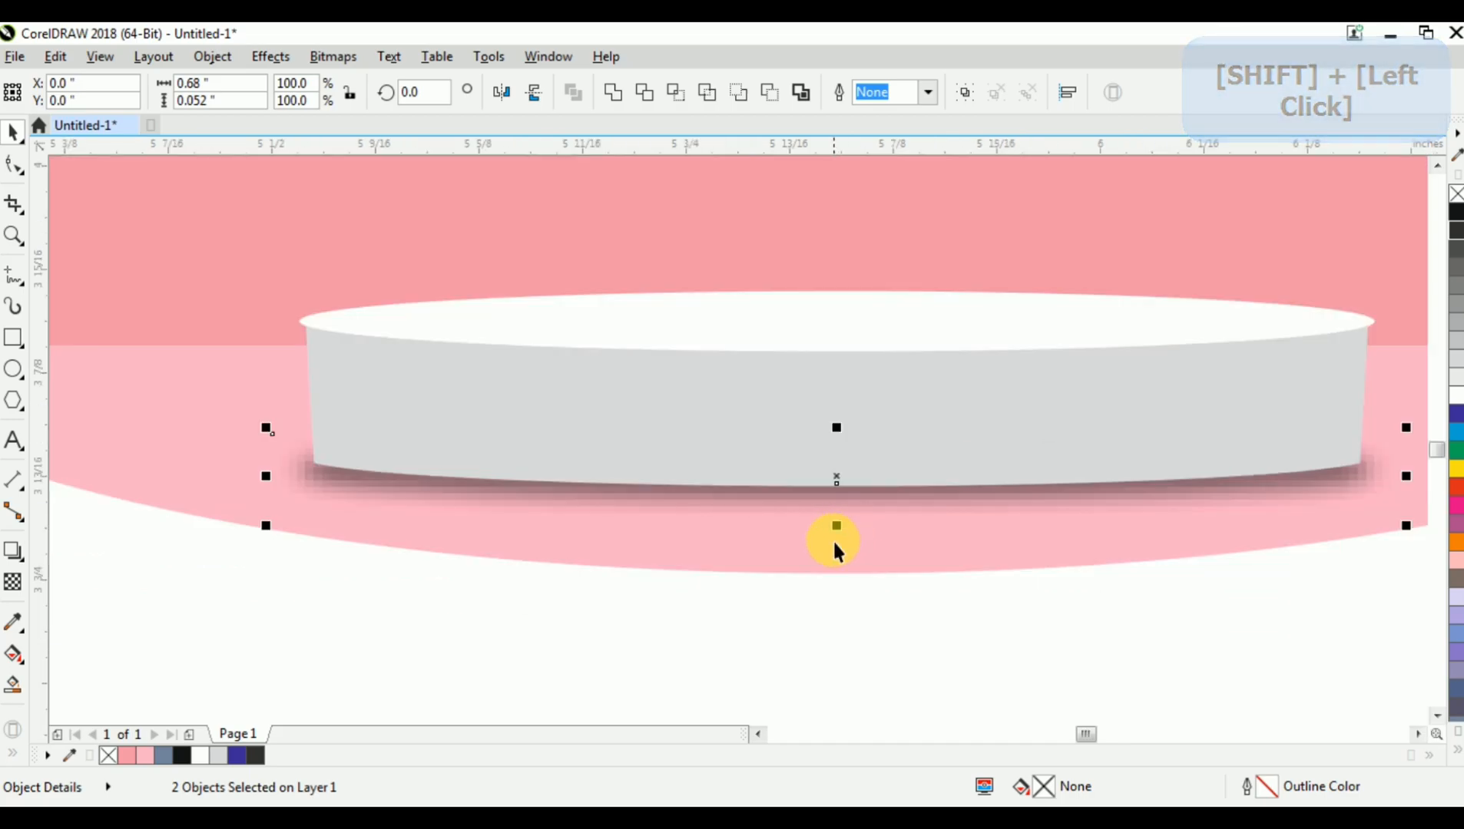
scroll(832, 545, "down", 2)
left_click(872, 614)
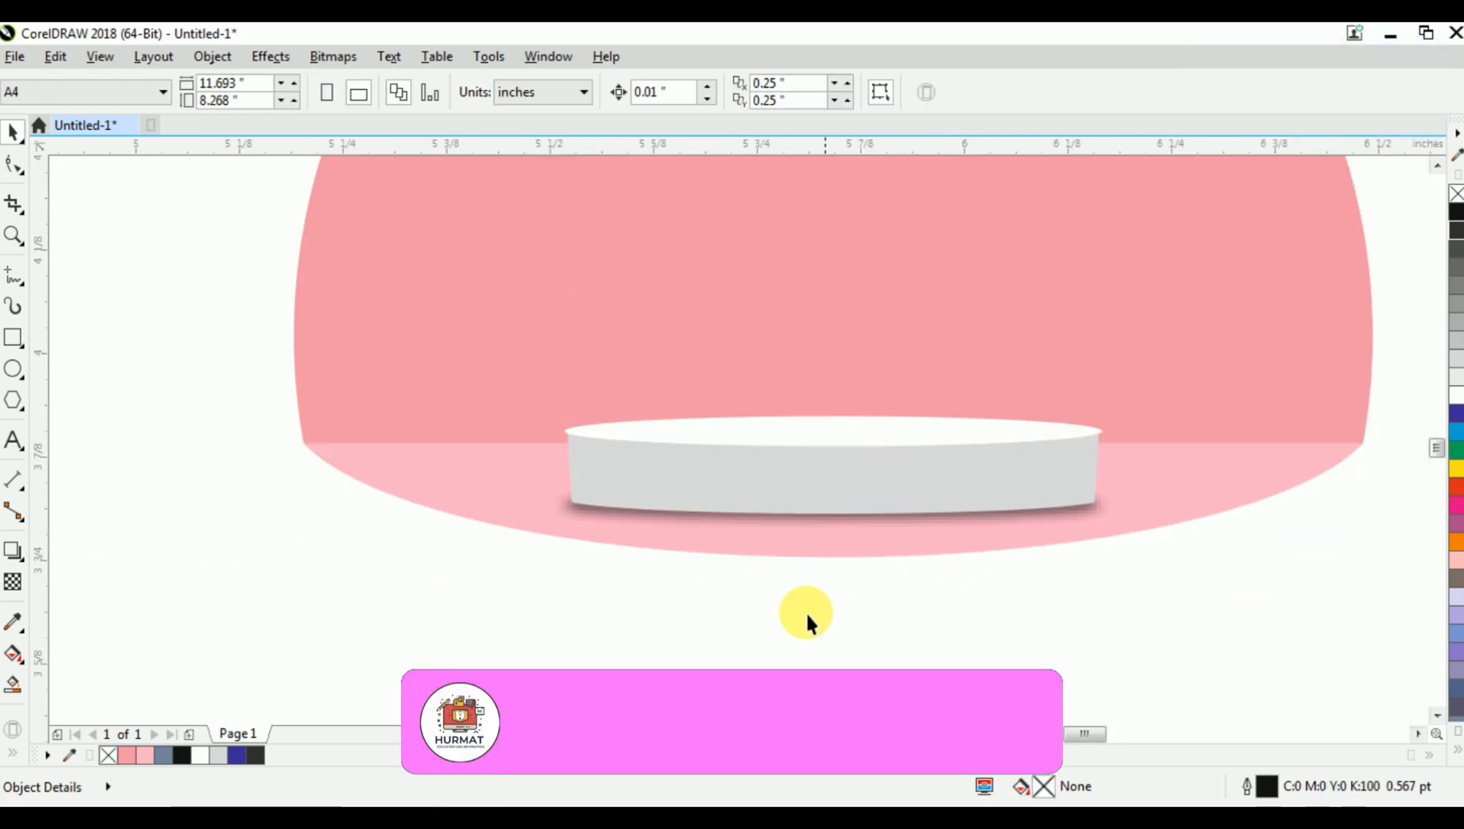
Fit the whole dome illustration in the view
scroll(713, 588, "down", 4)
left_click_drag(1027, 602, 1027, 610)
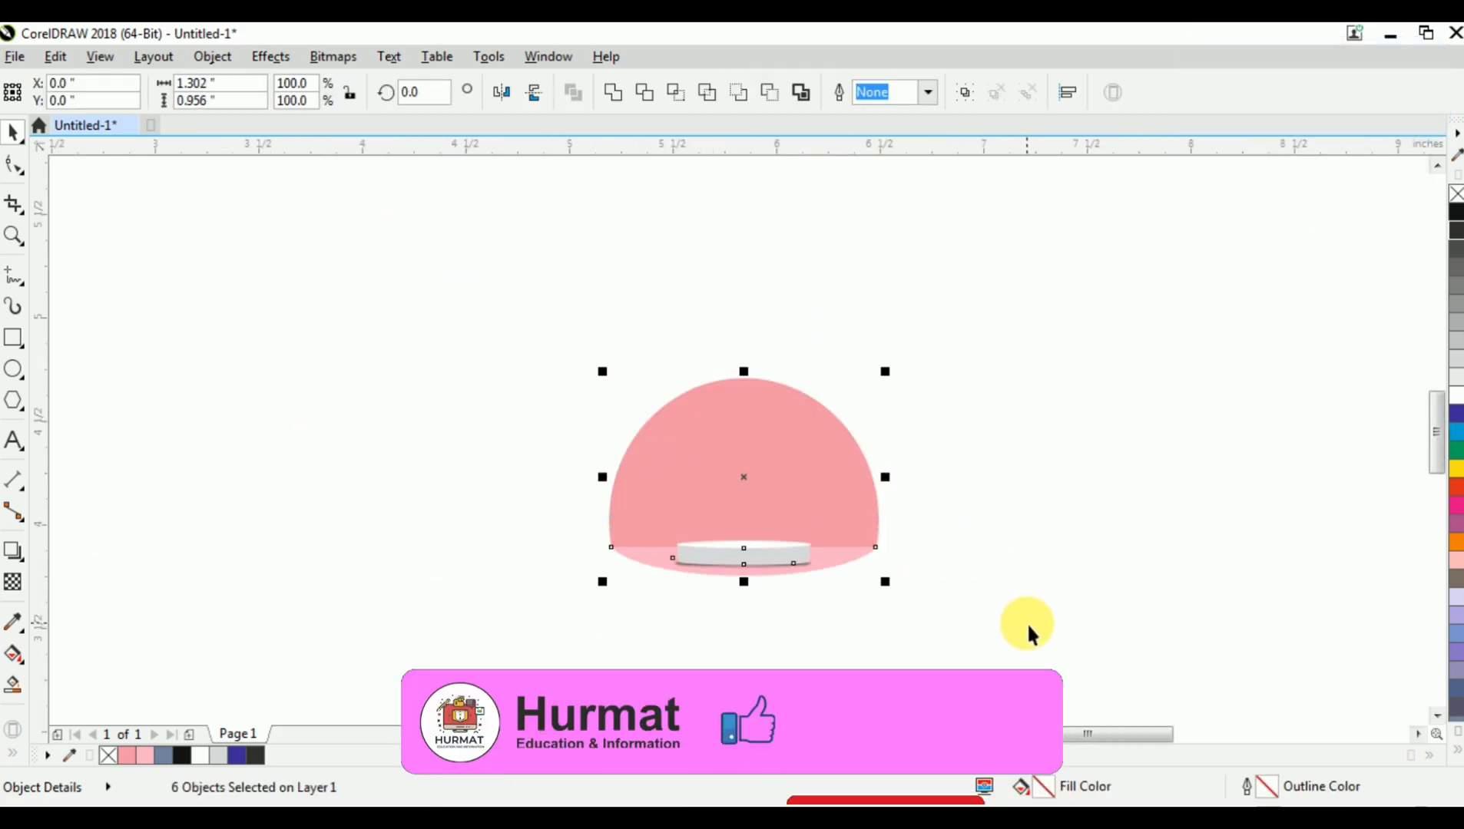
key("shift+F2")
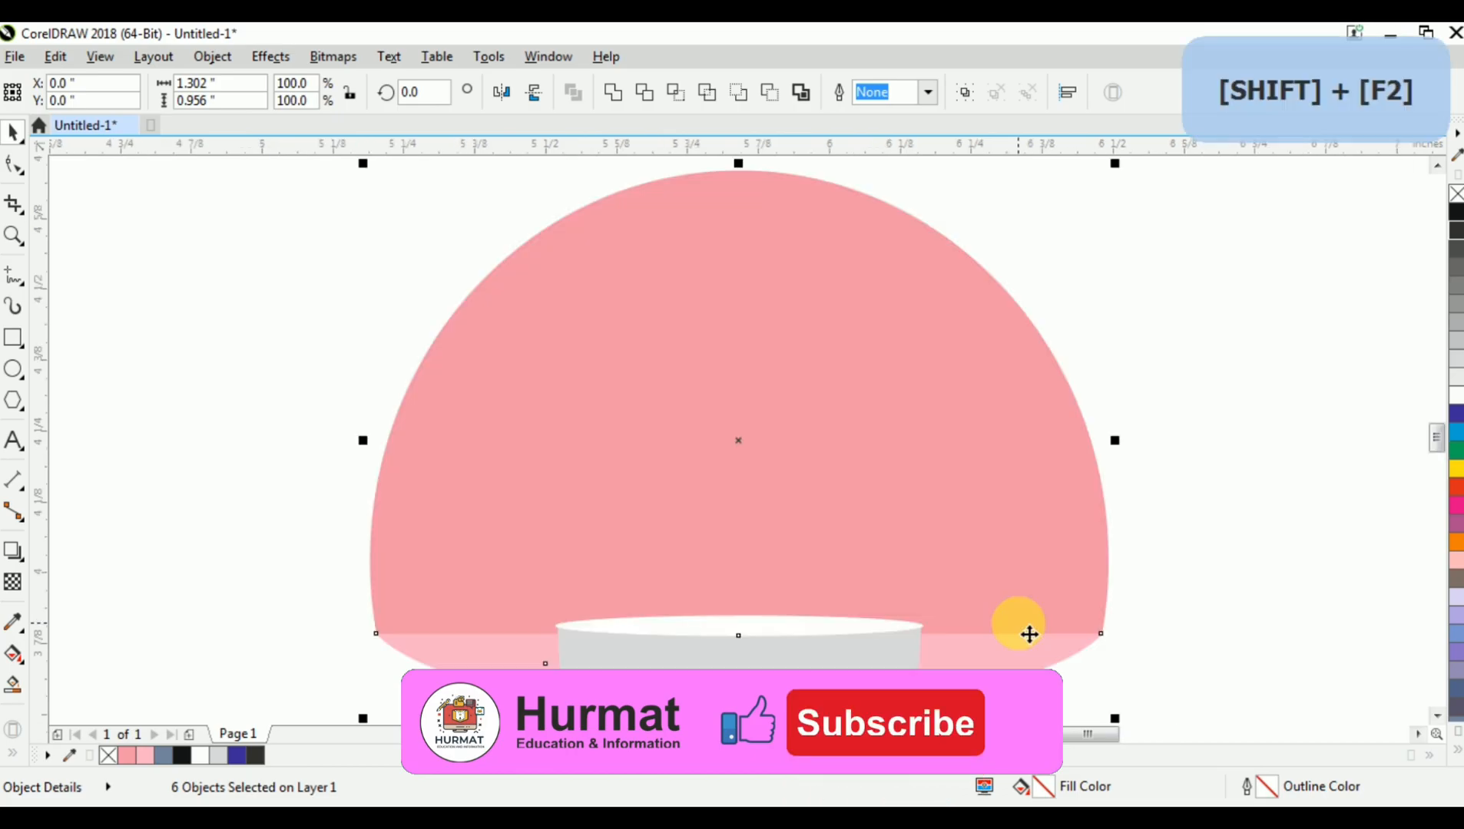
left_click(186, 262)
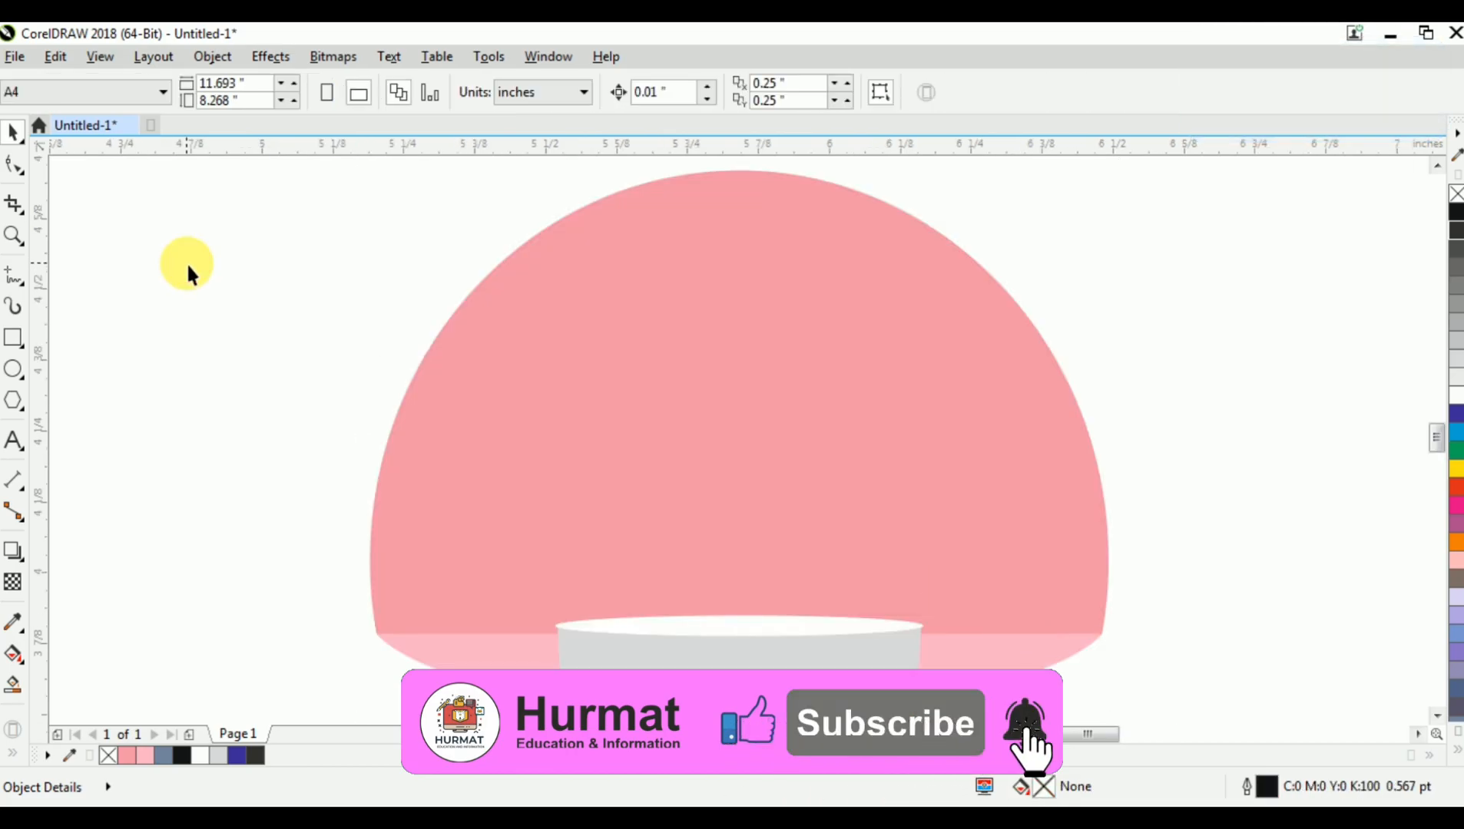